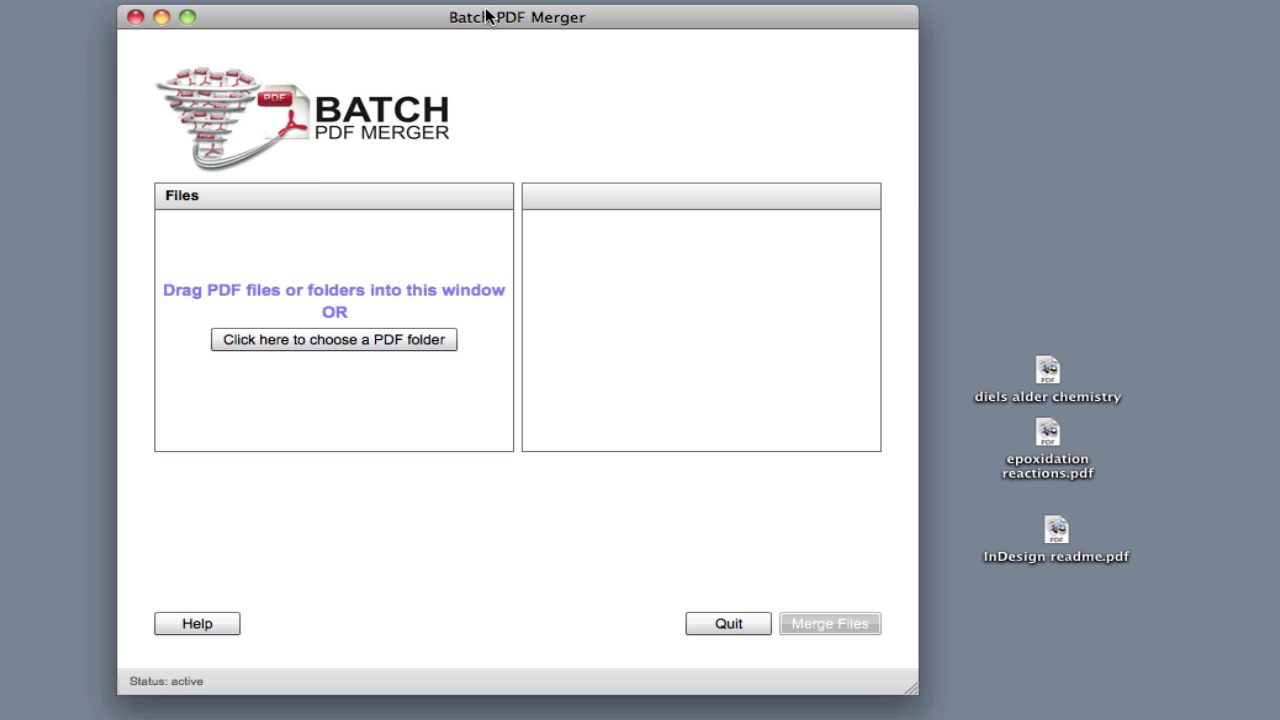
Add diels alder chemistry, epoxidation reactions.pdf and InDesign readme.pdf from the desktop to the merger's file list
{"action": "left_click", "coordinate": [997, 283]}
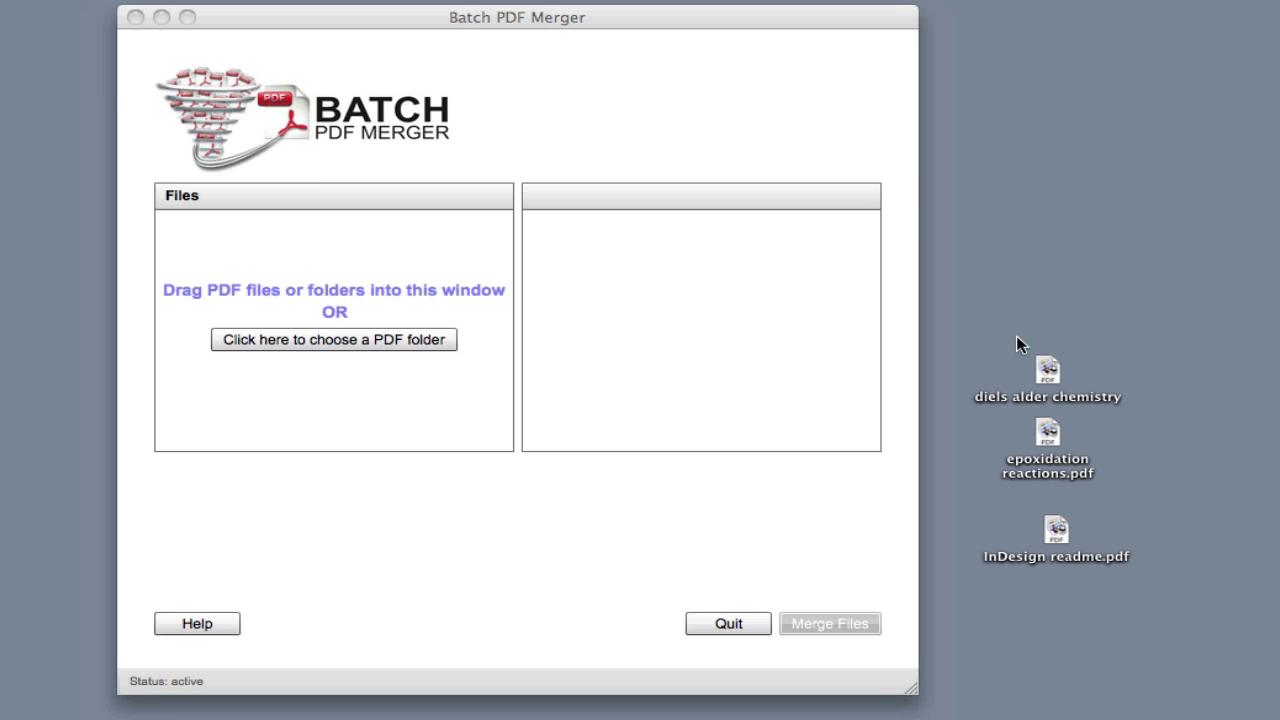
{"action": "left_click_drag", "start_coordinate": [988, 321], "coordinate": [1093, 591]}
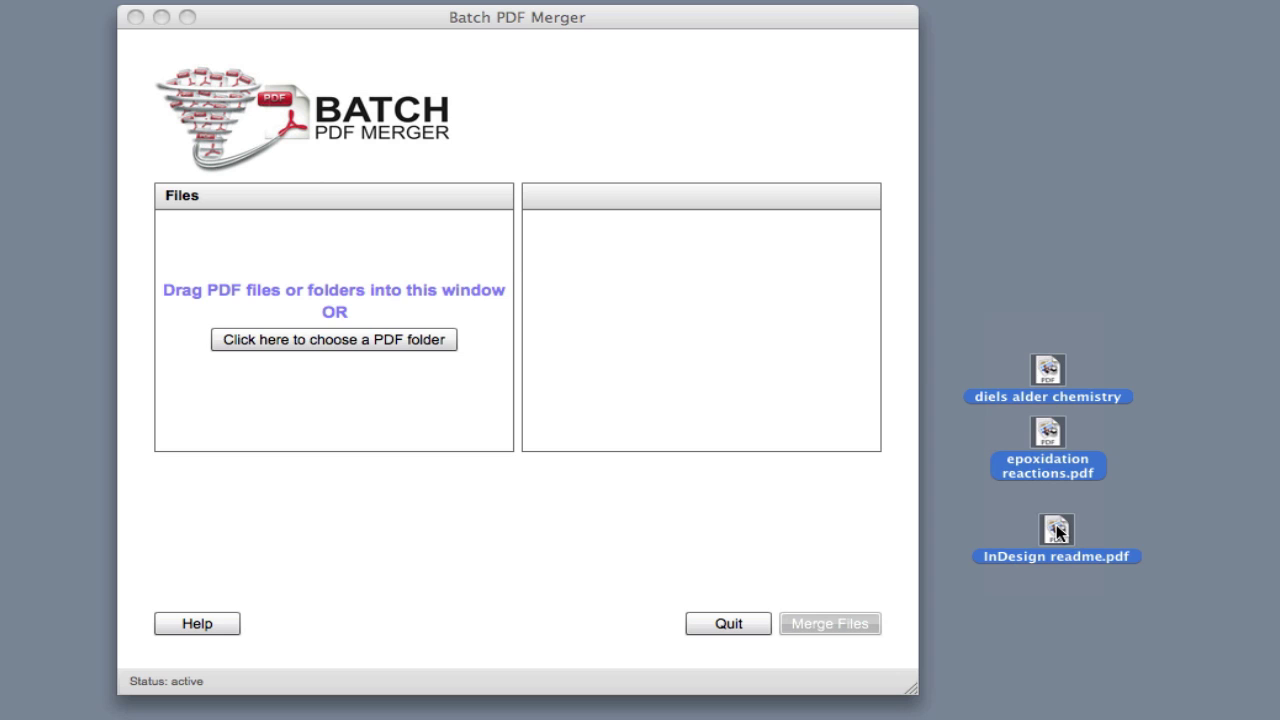
{"action": "left_click_drag", "start_coordinate": [1056, 524], "coordinate": [268, 398]}
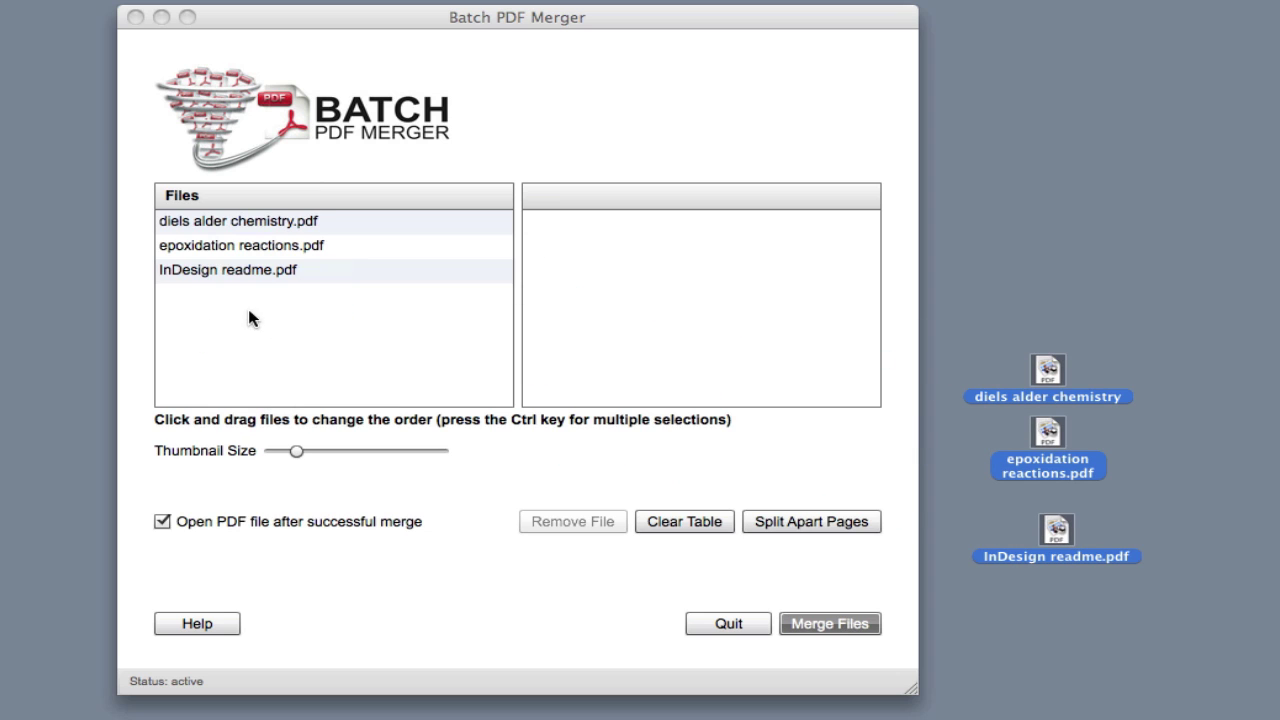
Move InDesign readme.pdf to the first place in the file list
{"action": "left_click", "coordinate": [282, 271]}
{"action": "left_click", "coordinate": [274, 242]}
{"action": "left_click", "coordinate": [260, 220]}
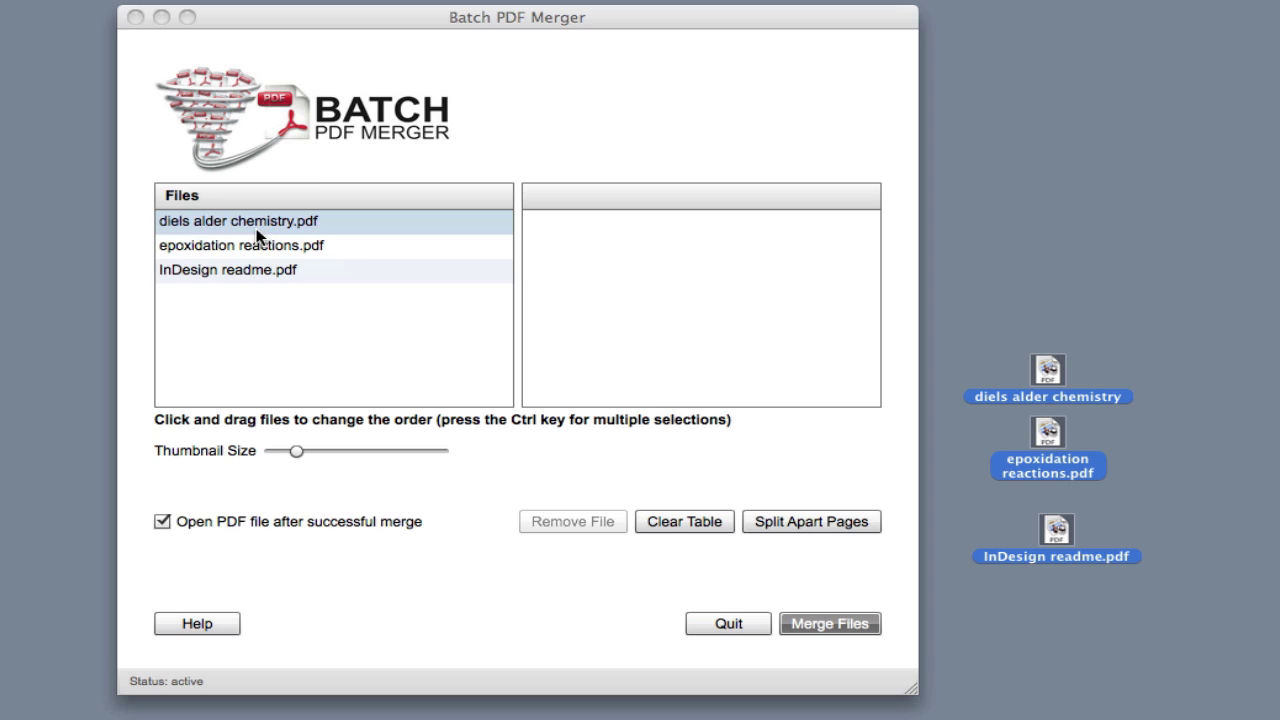
{"action": "left_click", "coordinate": [270, 271]}
{"action": "left_click_drag", "start_coordinate": [225, 272], "coordinate": [226, 210]}
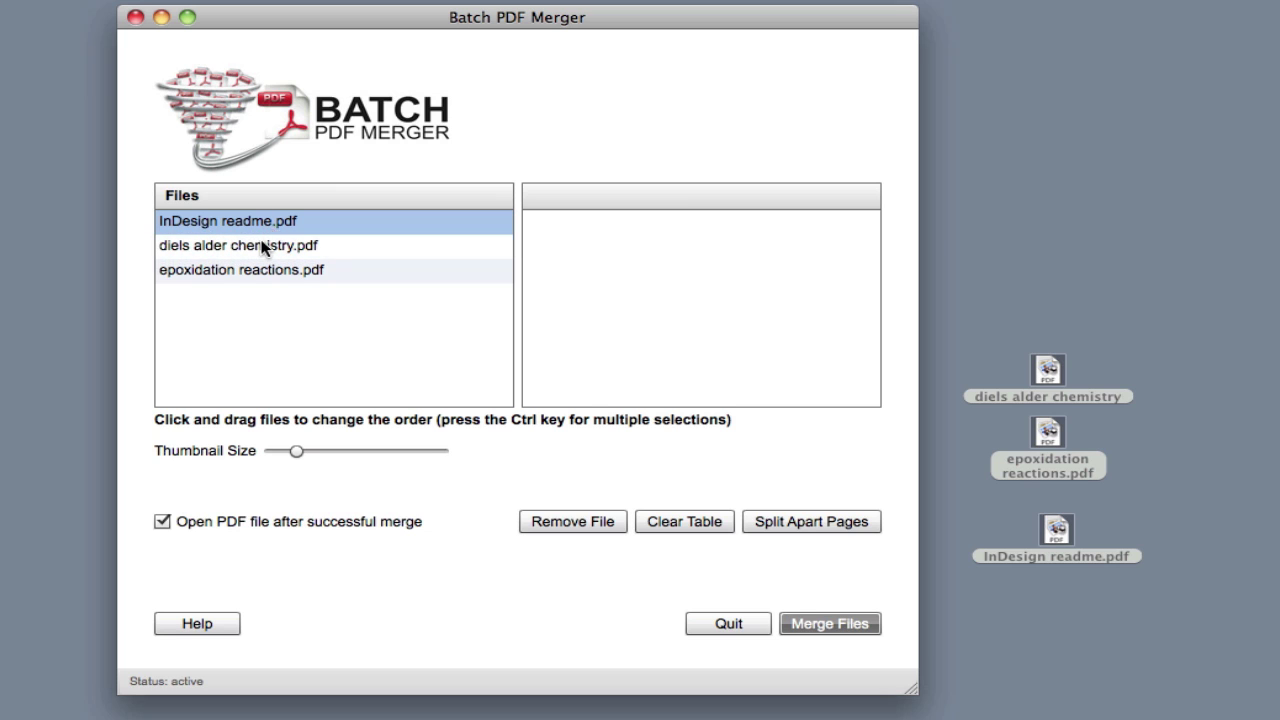
Move InDesign readme.pdf and diels alder chemistry.pdf together below epoxidation reactions.pdf in the file list
{"action": "left_click", "coordinate": [261, 245], "text": "ctrl"}
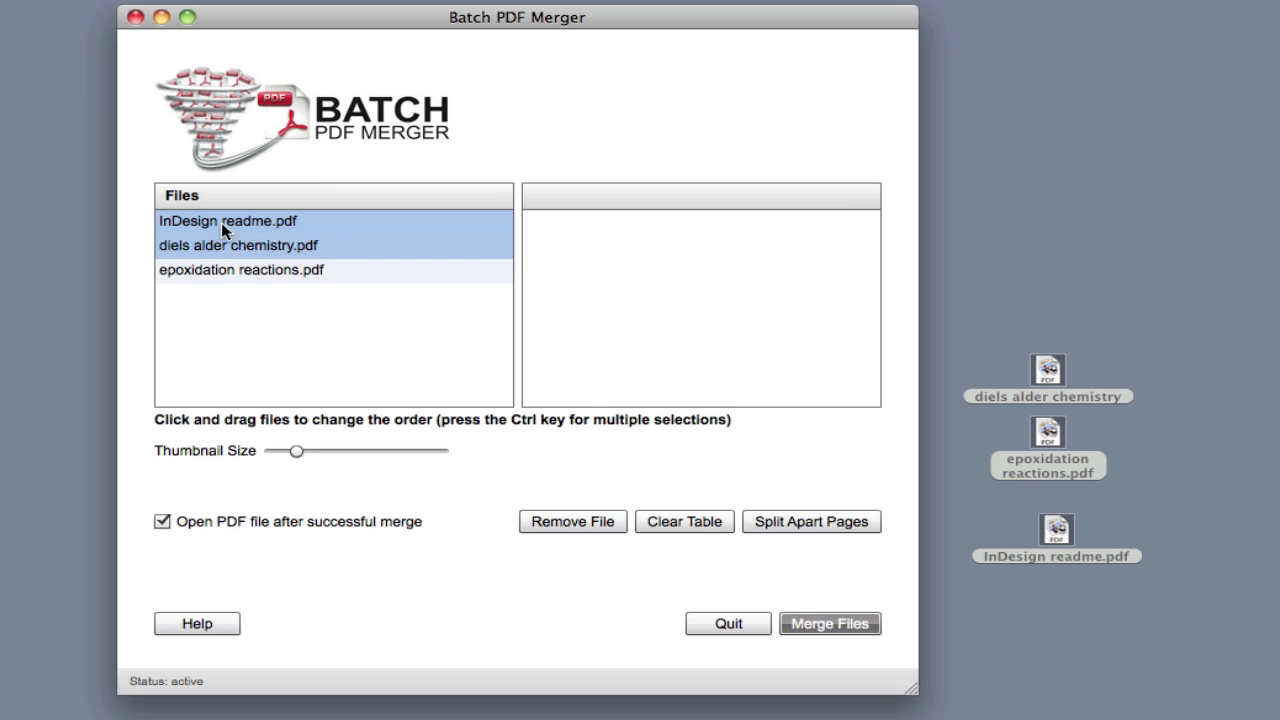
{"action": "left_click_drag", "start_coordinate": [267, 228], "coordinate": [274, 246]}
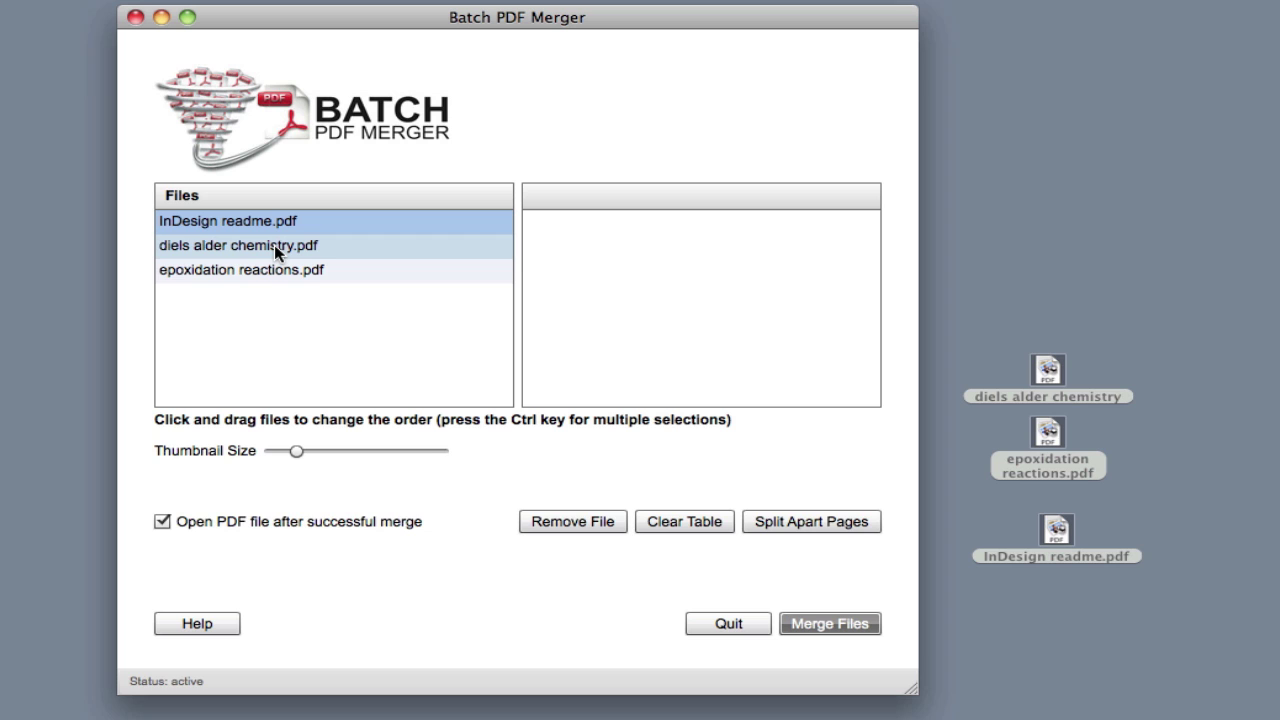
{"action": "left_click", "coordinate": [274, 244], "text": "ctrl"}
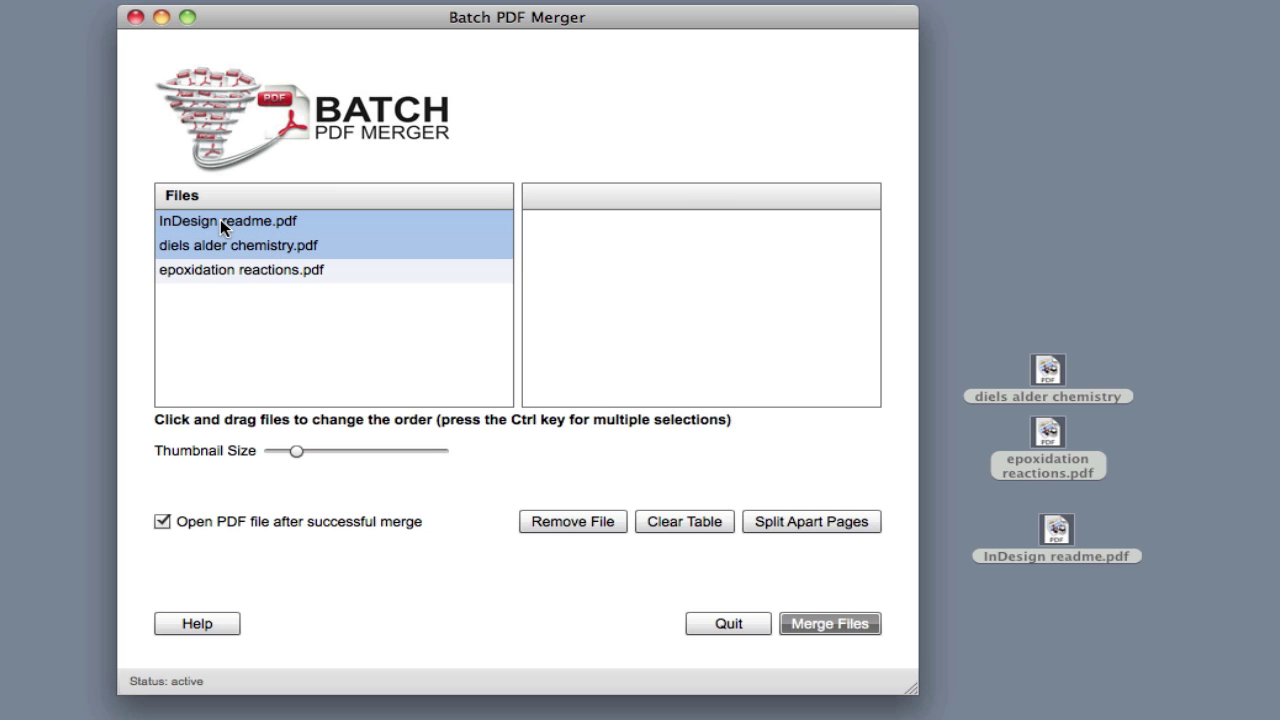
{"action": "left_click_drag", "start_coordinate": [224, 228], "coordinate": [220, 282]}
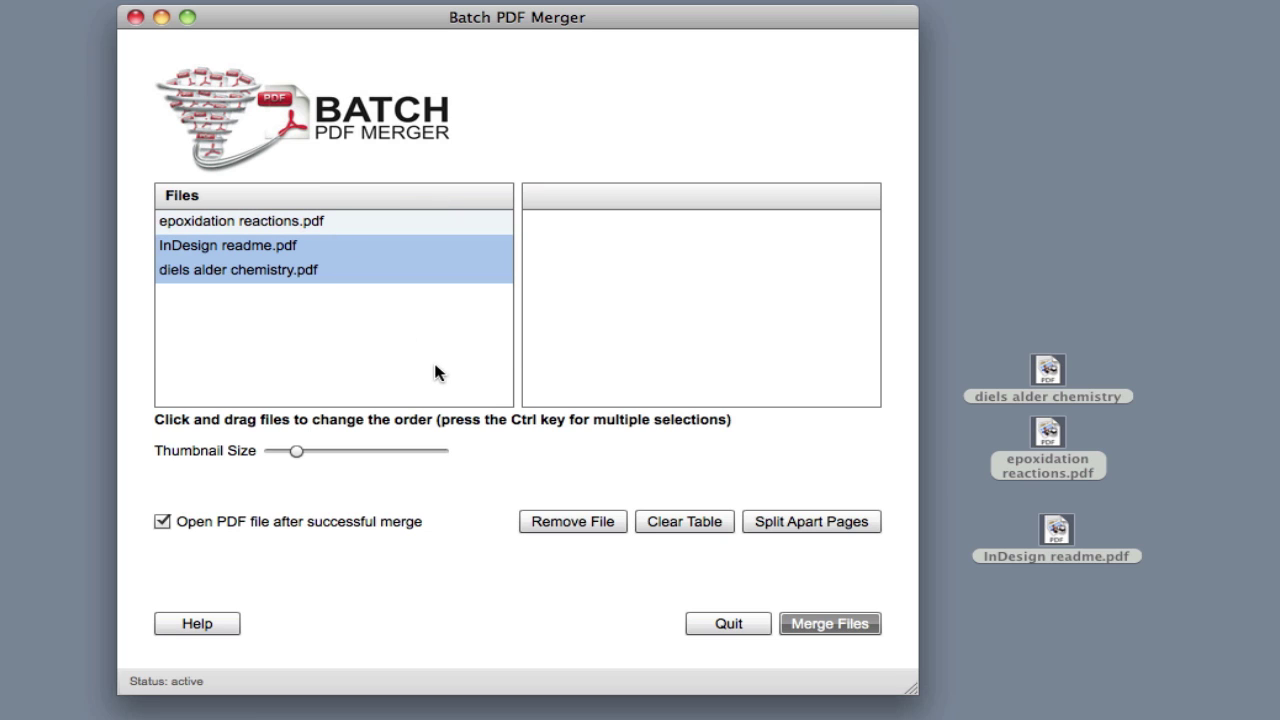
Merge the listed files into a PDF named test on the Desktop and dismiss the completion message
{"action": "left_click", "coordinate": [862, 624]}
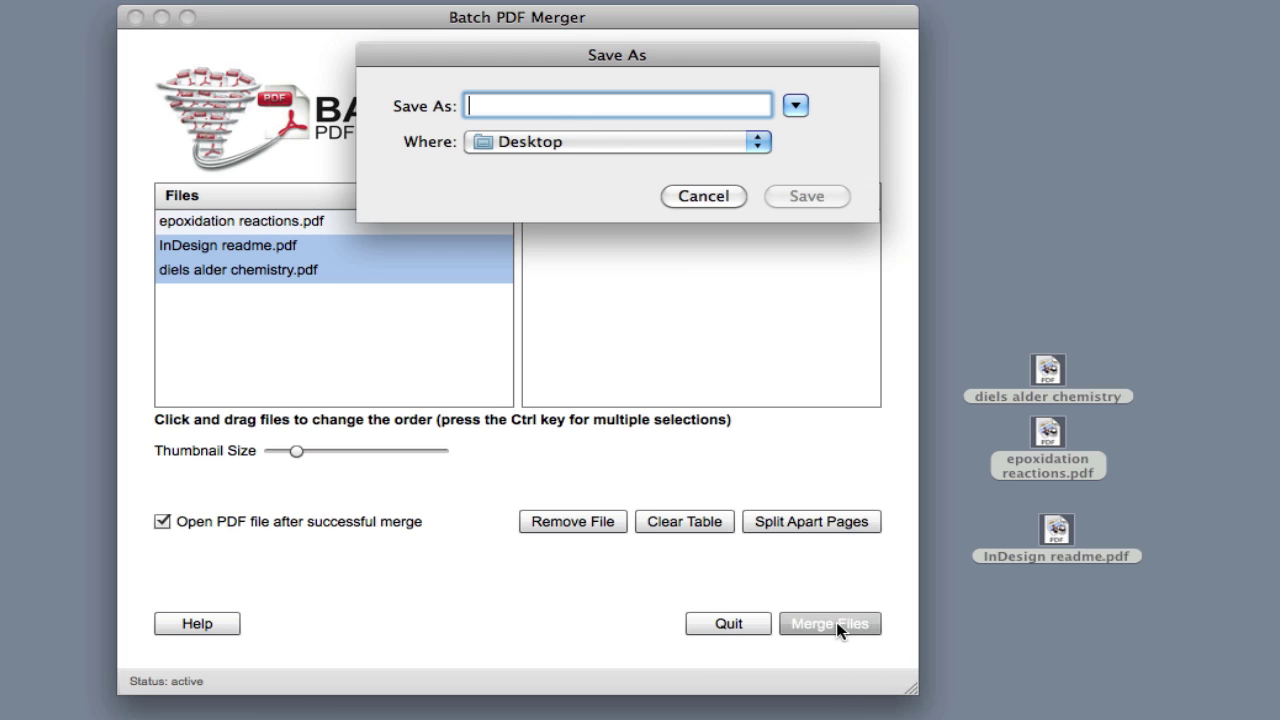
{"action": "type", "text": "test"}
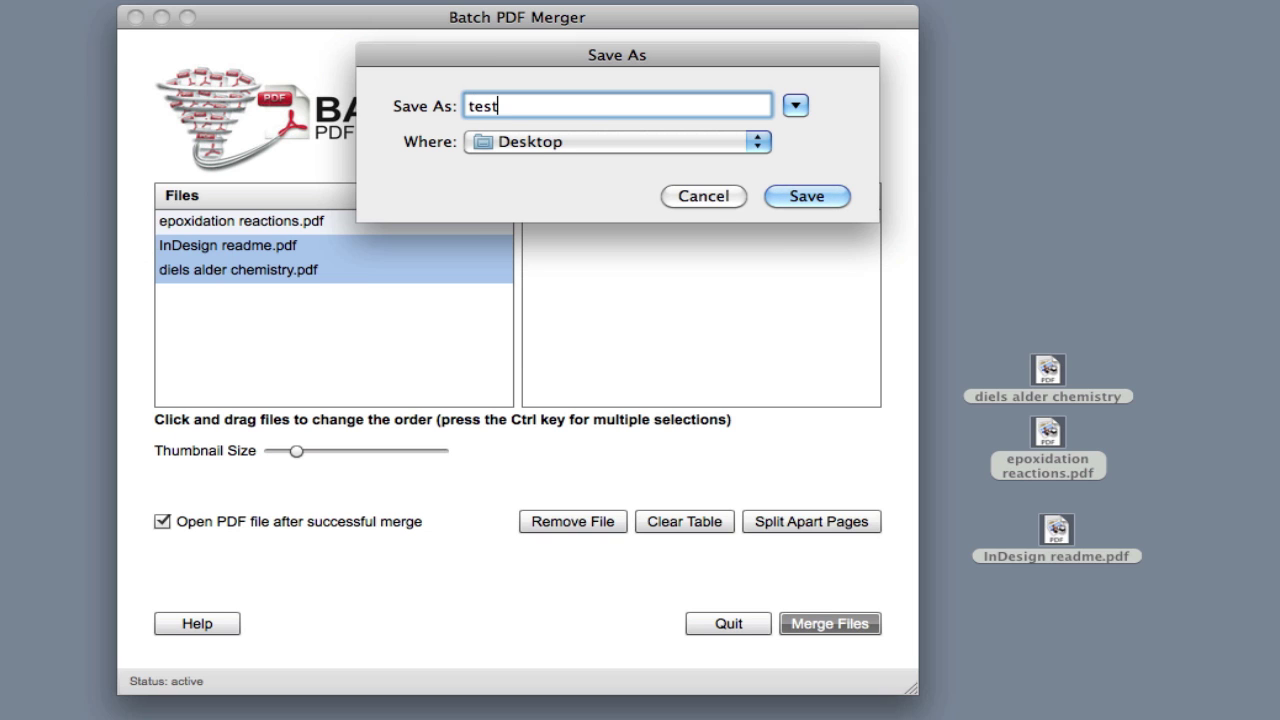
{"action": "left_click", "coordinate": [809, 192]}
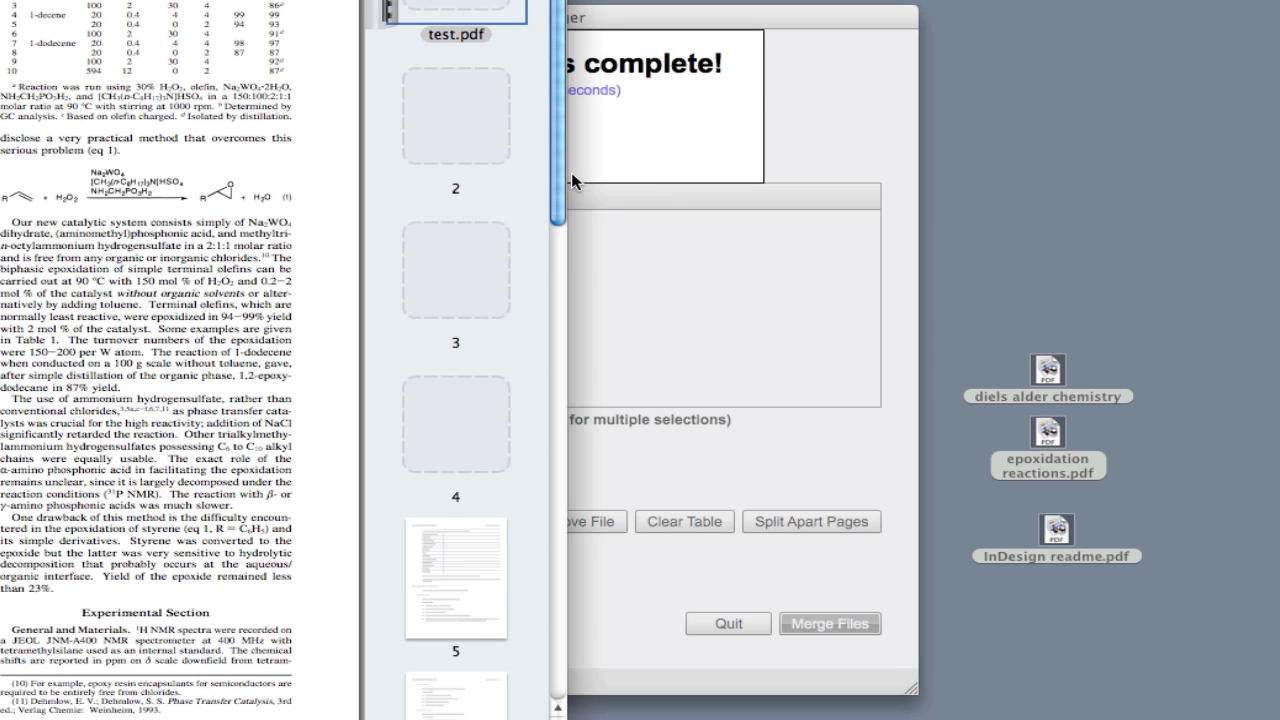
{"action": "left_click", "coordinate": [571, 172]}
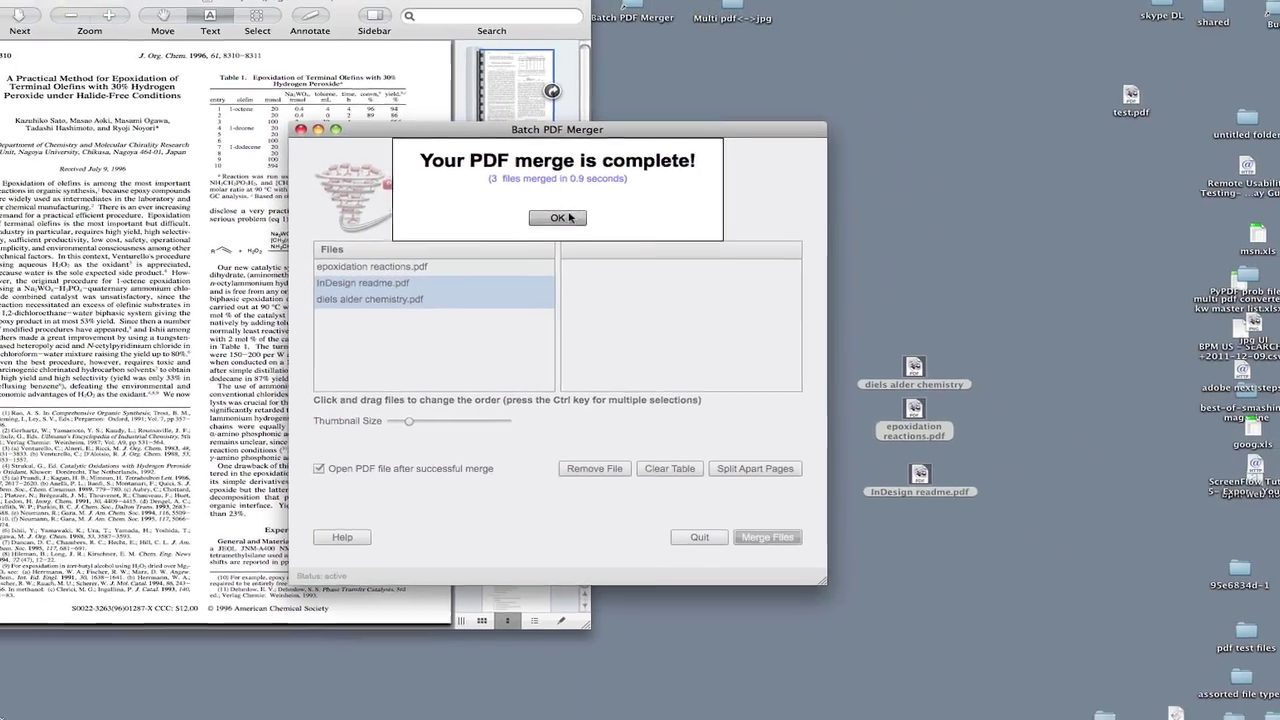
{"action": "left_click", "coordinate": [560, 194]}
Look through the pages of the merged test.pdf in Preview and close it
{"action": "left_click", "coordinate": [185, 200]}
{"action": "scroll", "coordinate": [195, 201], "scroll_direction": "down", "scroll_amount": 15}
{"action": "scroll", "coordinate": [195, 201], "scroll_direction": "down", "scroll_amount": 5}
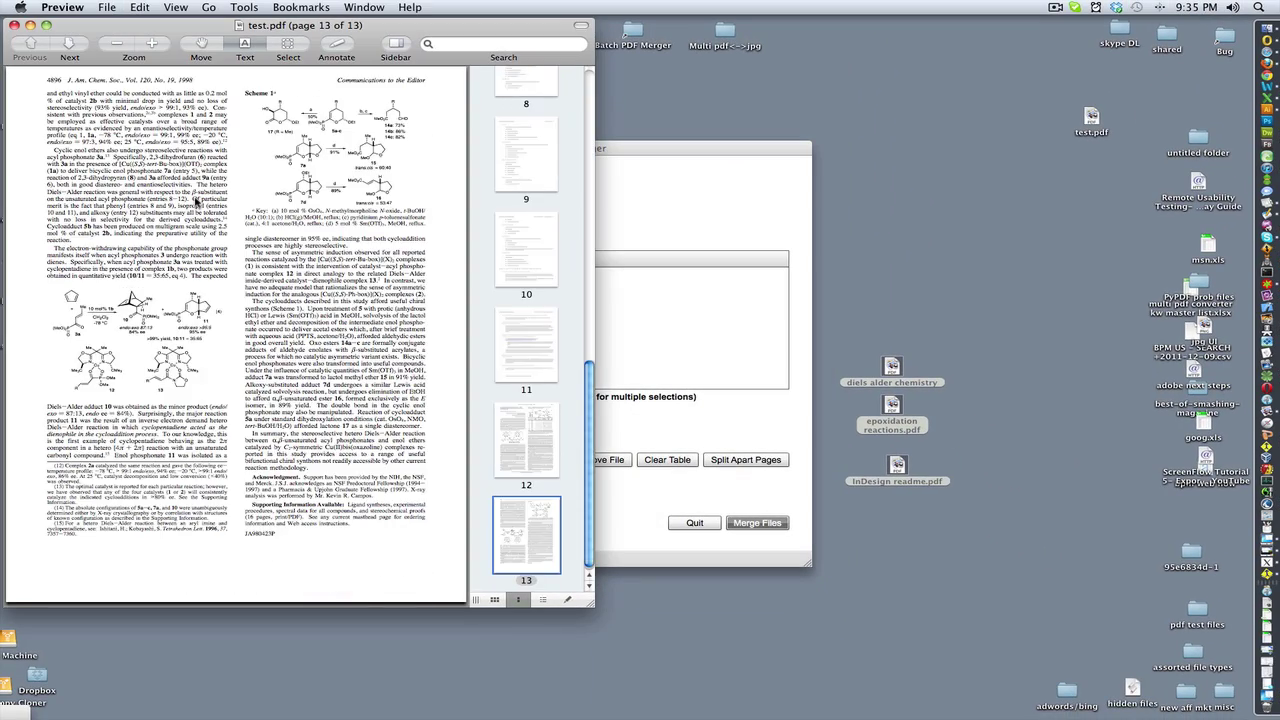
{"action": "scroll", "coordinate": [195, 201], "scroll_direction": "up", "scroll_amount": 20}
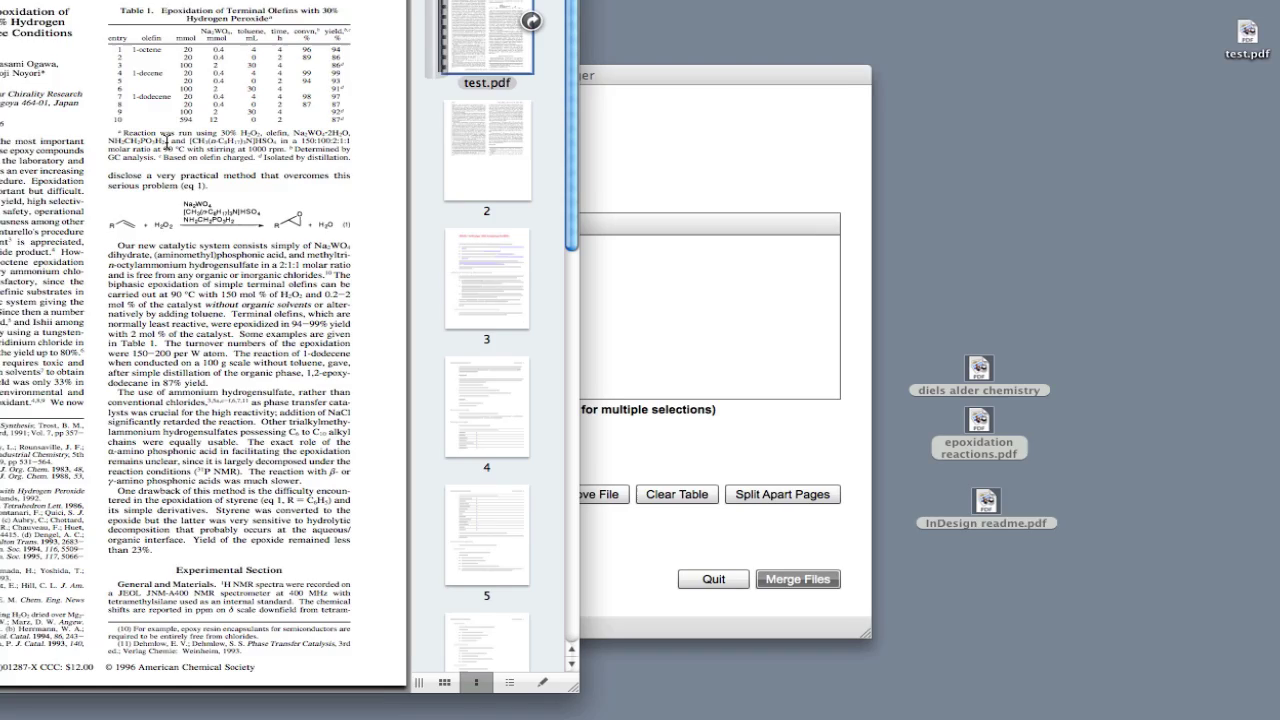
{"action": "key", "text": "super+w"}
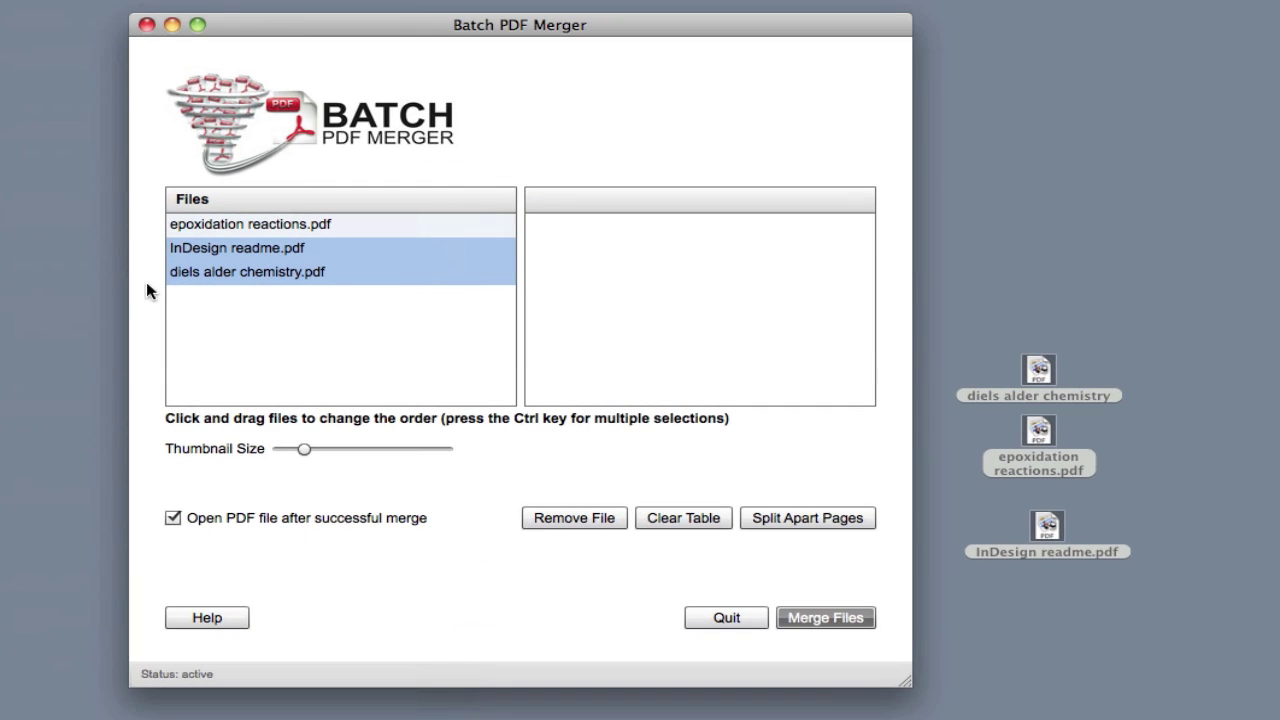
Split the listed PDFs apart into individual pages
{"action": "left_click", "coordinate": [230, 233], "text": "ctrl"}
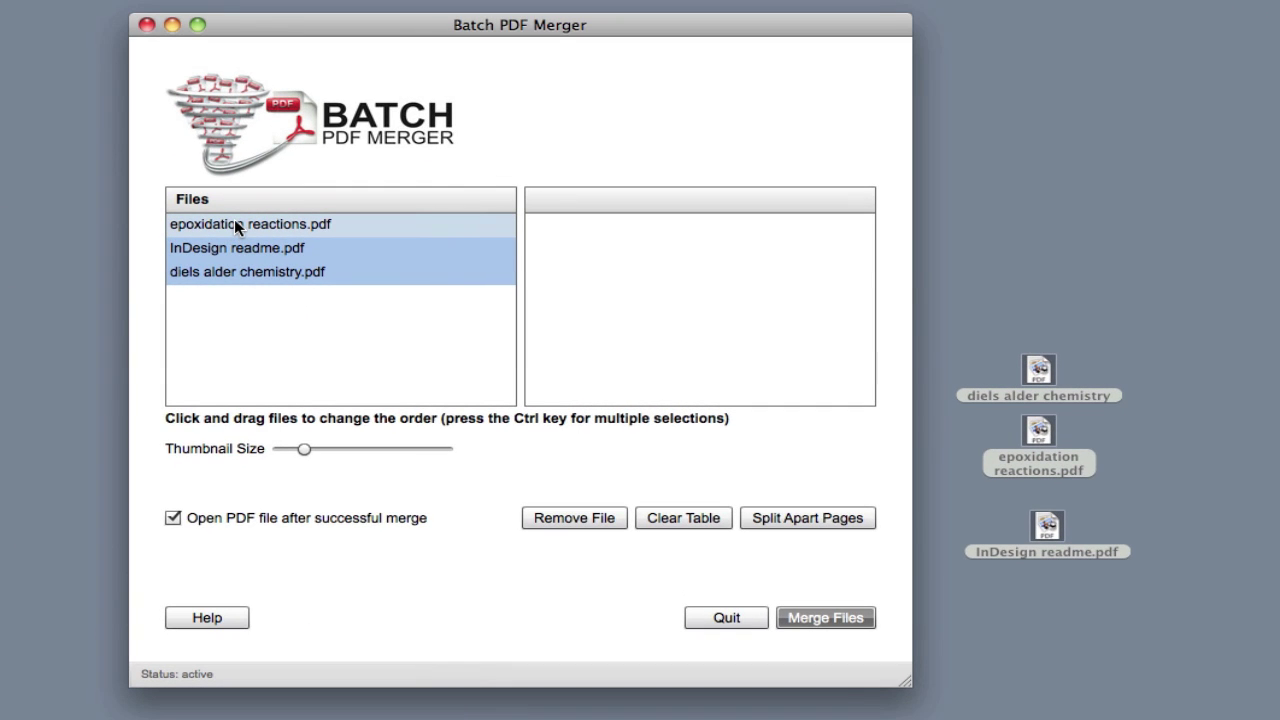
{"action": "left_click", "coordinate": [234, 221], "text": "ctrl"}
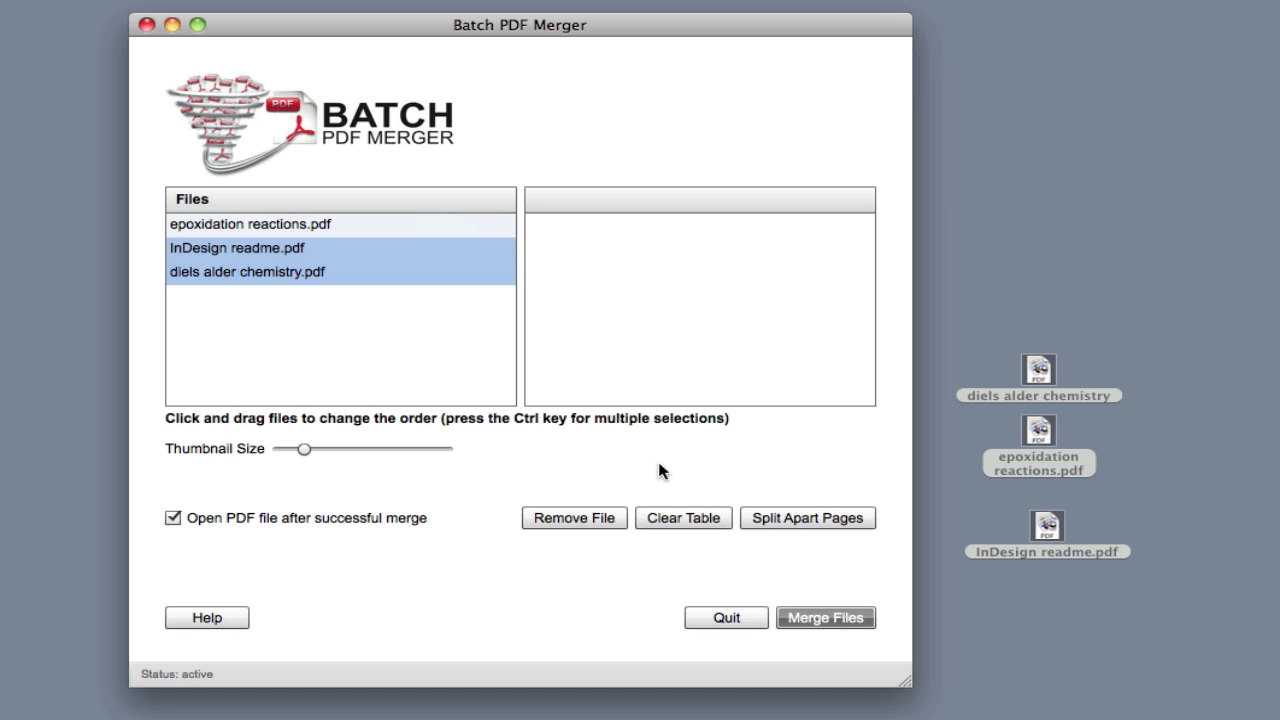
{"action": "left_click", "coordinate": [797, 518]}
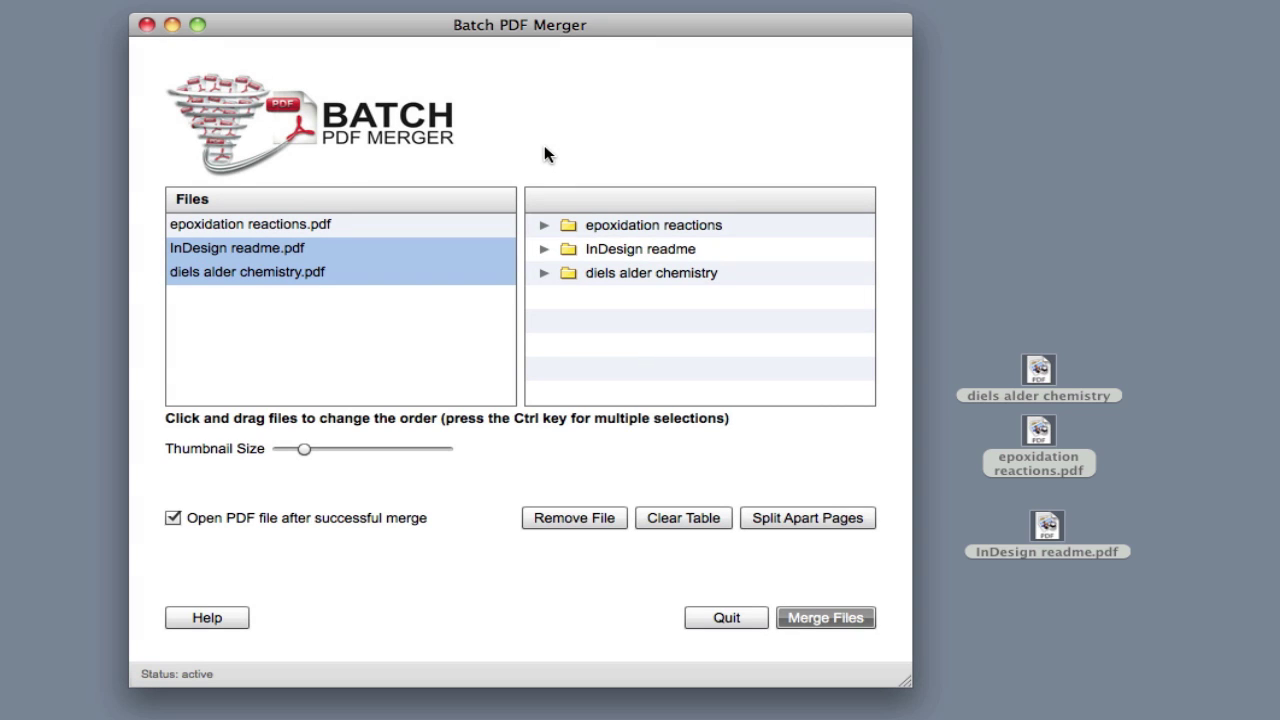
Expand the epoxidation reactions folder to list its pages and slightly reduce the thumbnail size
{"action": "left_click", "coordinate": [587, 248]}
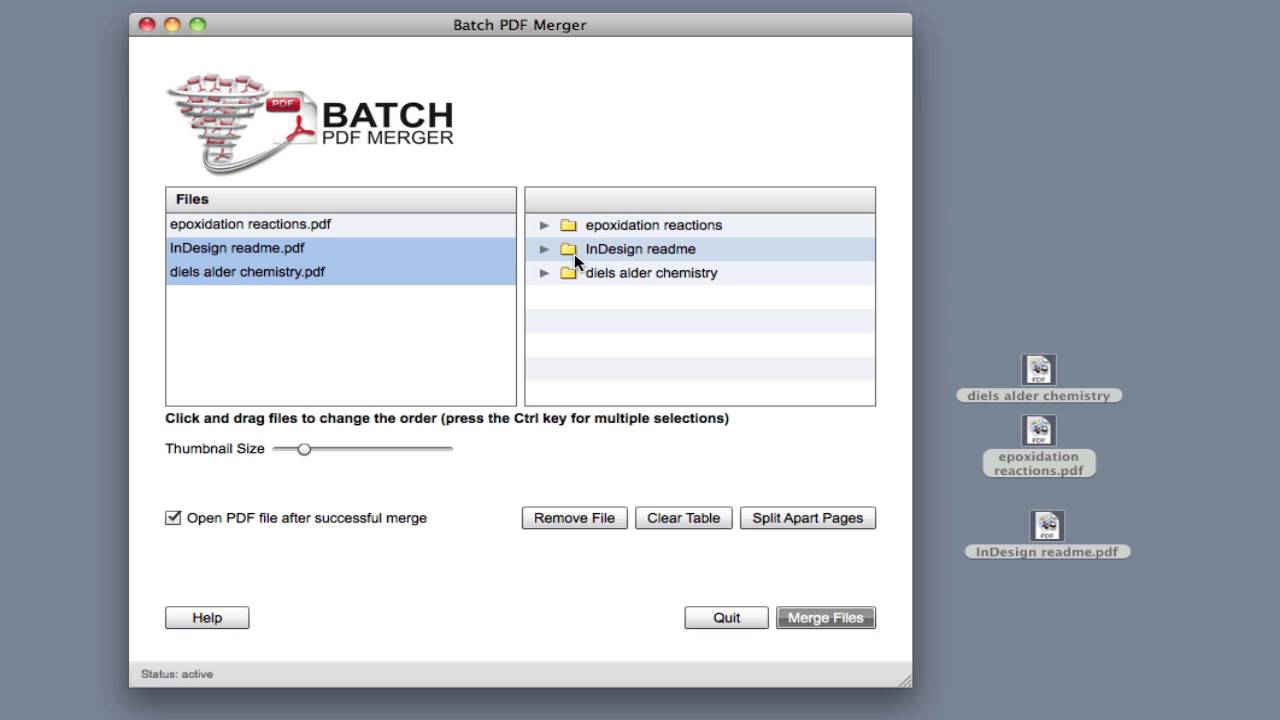
{"action": "left_click", "coordinate": [541, 228]}
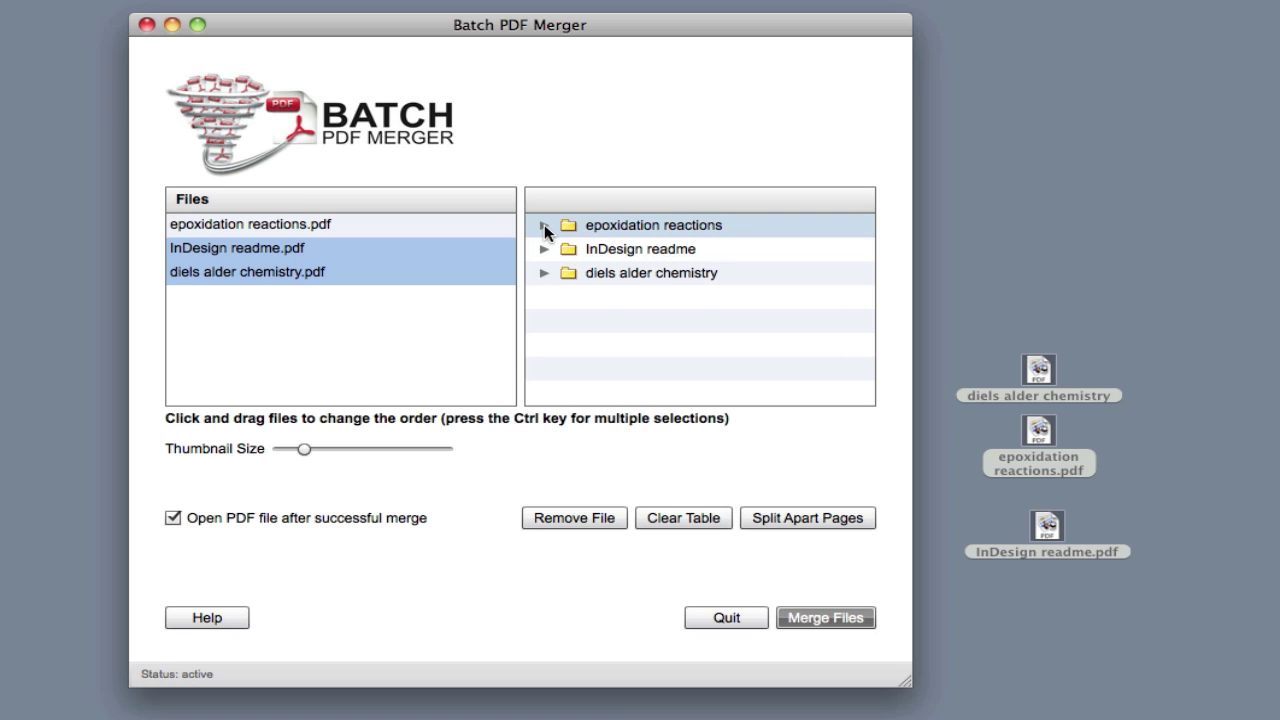
{"action": "left_click", "coordinate": [544, 226]}
{"action": "left_click", "coordinate": [612, 248]}
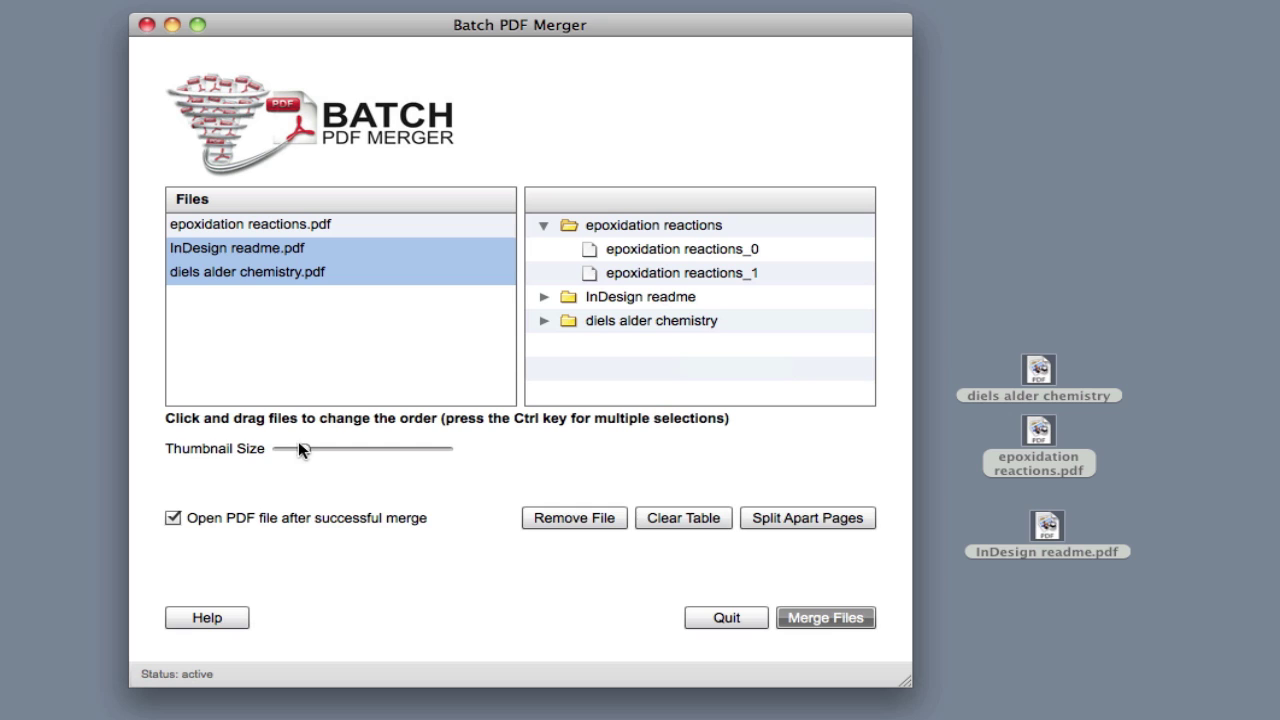
{"action": "mouse_move", "coordinate": [304, 449]}
{"action": "left_mouse_down"}
{"action": "mouse_move", "coordinate": [369, 451]}
{"action": "mouse_move", "coordinate": [298, 449]}
{"action": "left_mouse_up"}
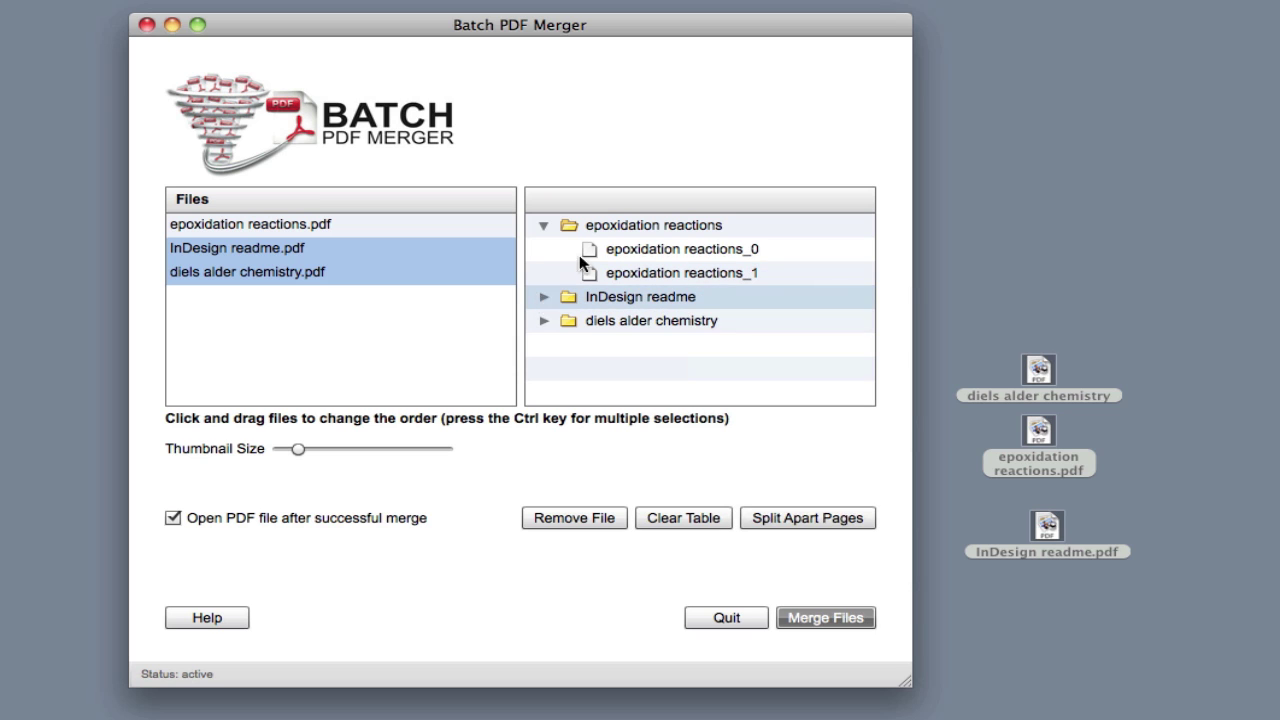
Move page InDesign readme_0 from its folder to the start of the page list and place epoxidation reactions_1 directly below it
{"action": "left_click", "coordinate": [544, 297]}
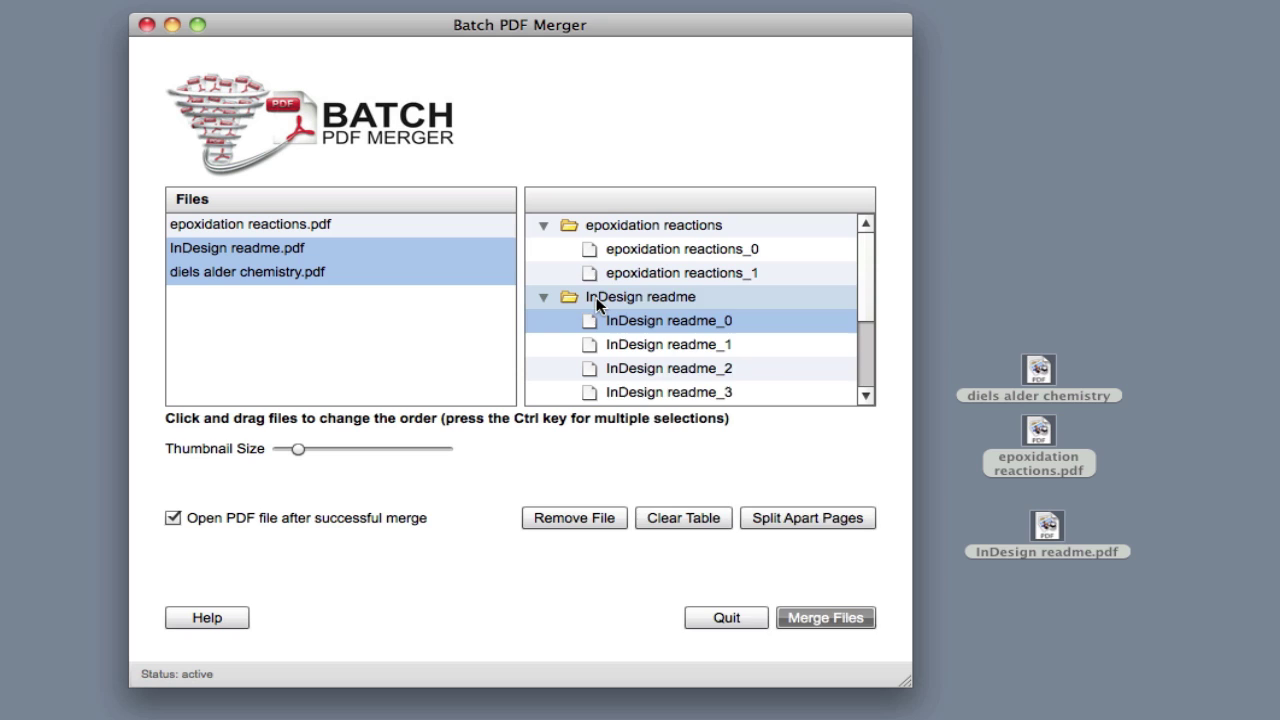
{"action": "left_click_drag", "start_coordinate": [646, 322], "coordinate": [656, 213]}
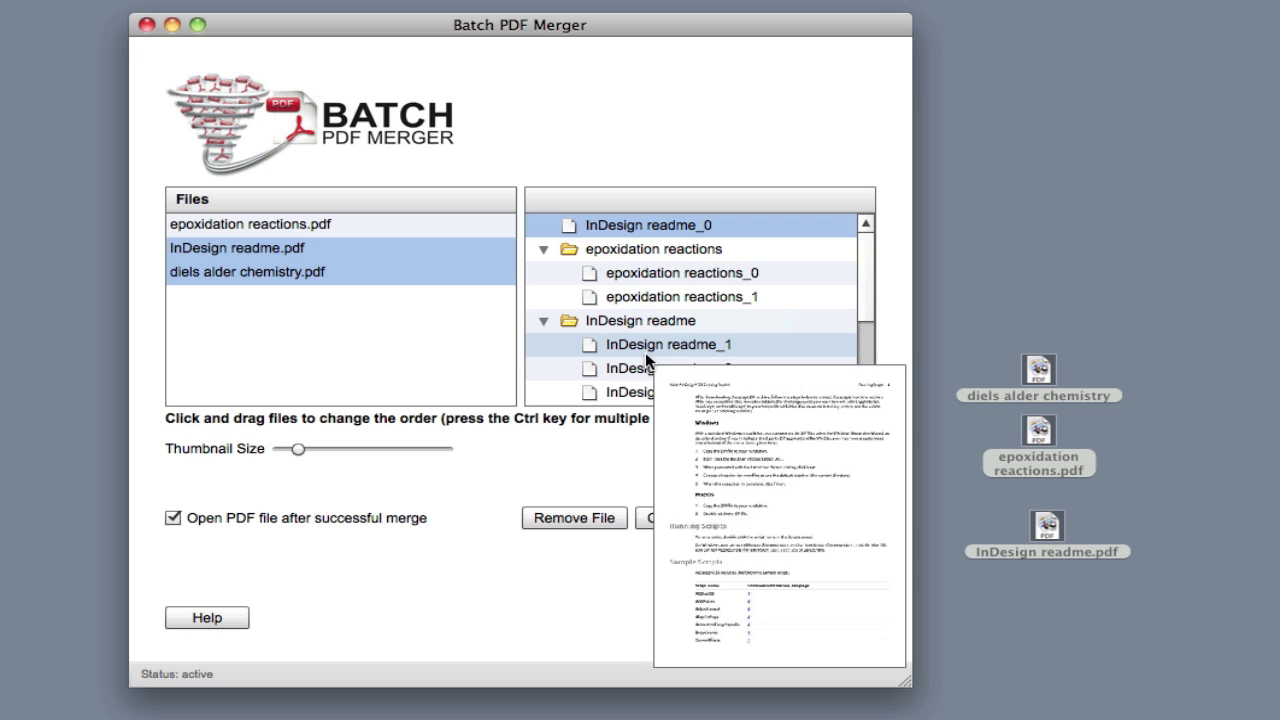
{"action": "mouse_move", "coordinate": [628, 233]}
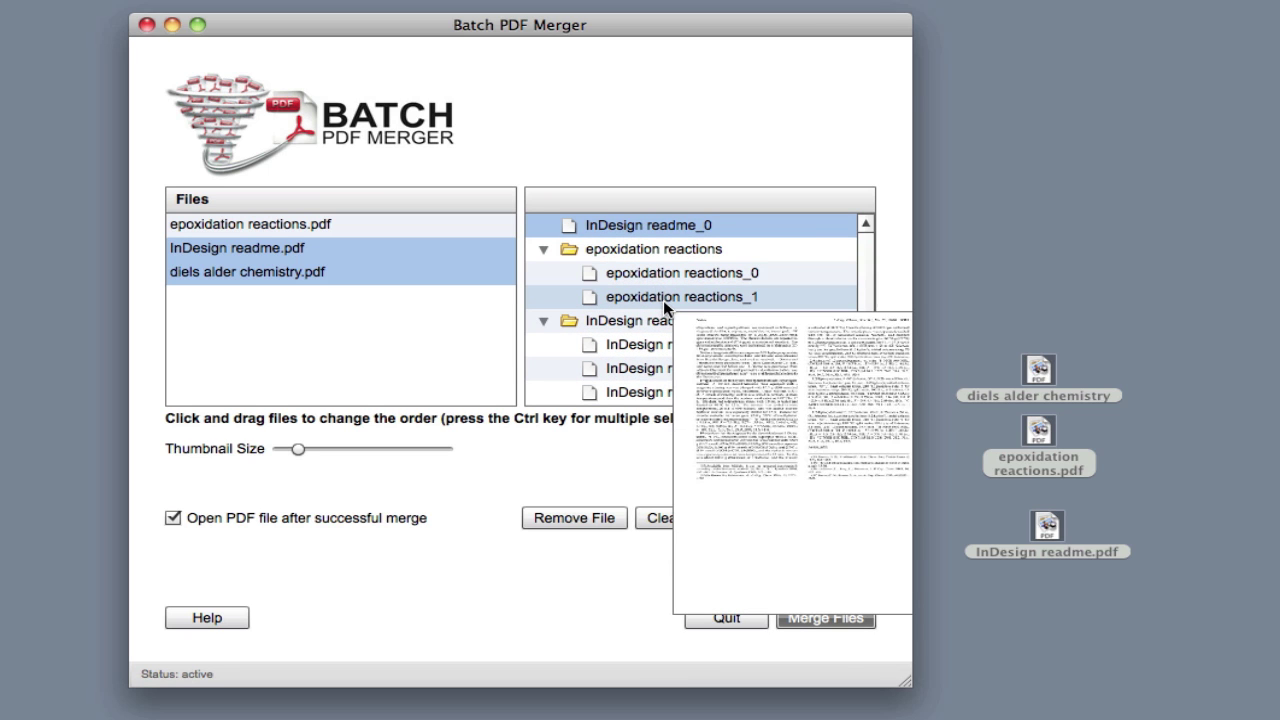
{"action": "left_click", "coordinate": [666, 297]}
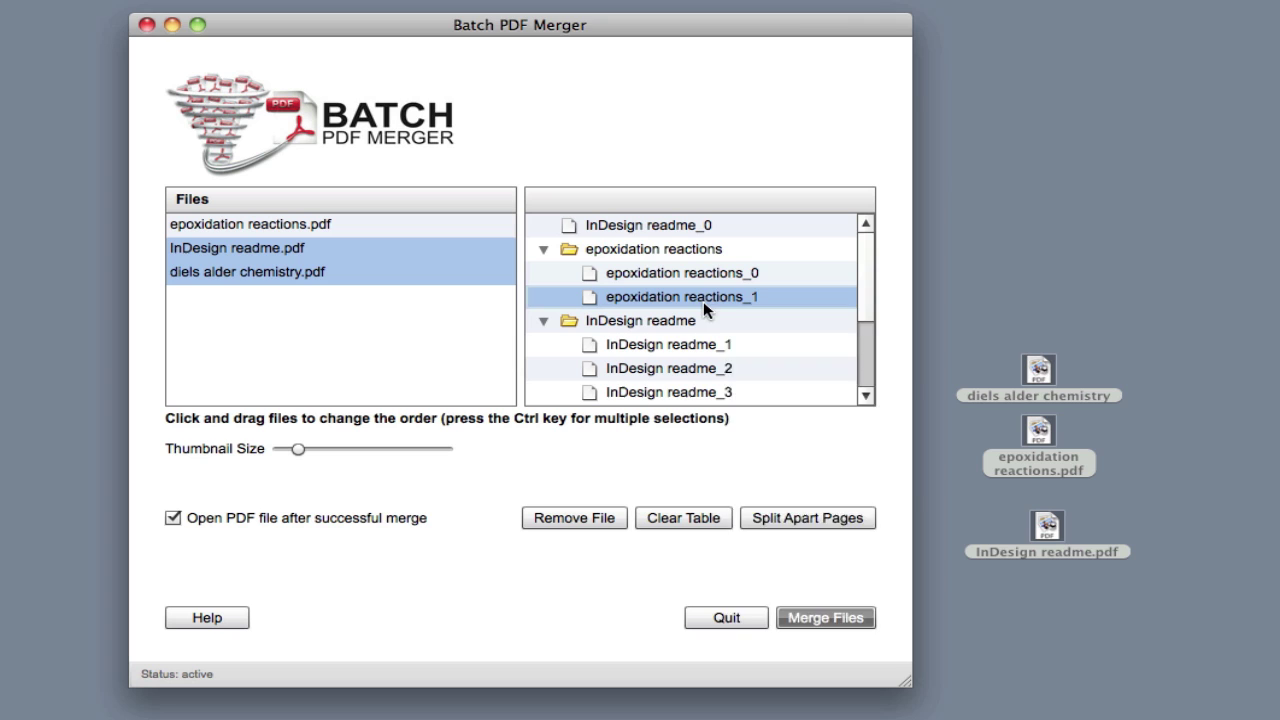
{"action": "left_click_drag", "start_coordinate": [697, 292], "coordinate": [686, 237]}
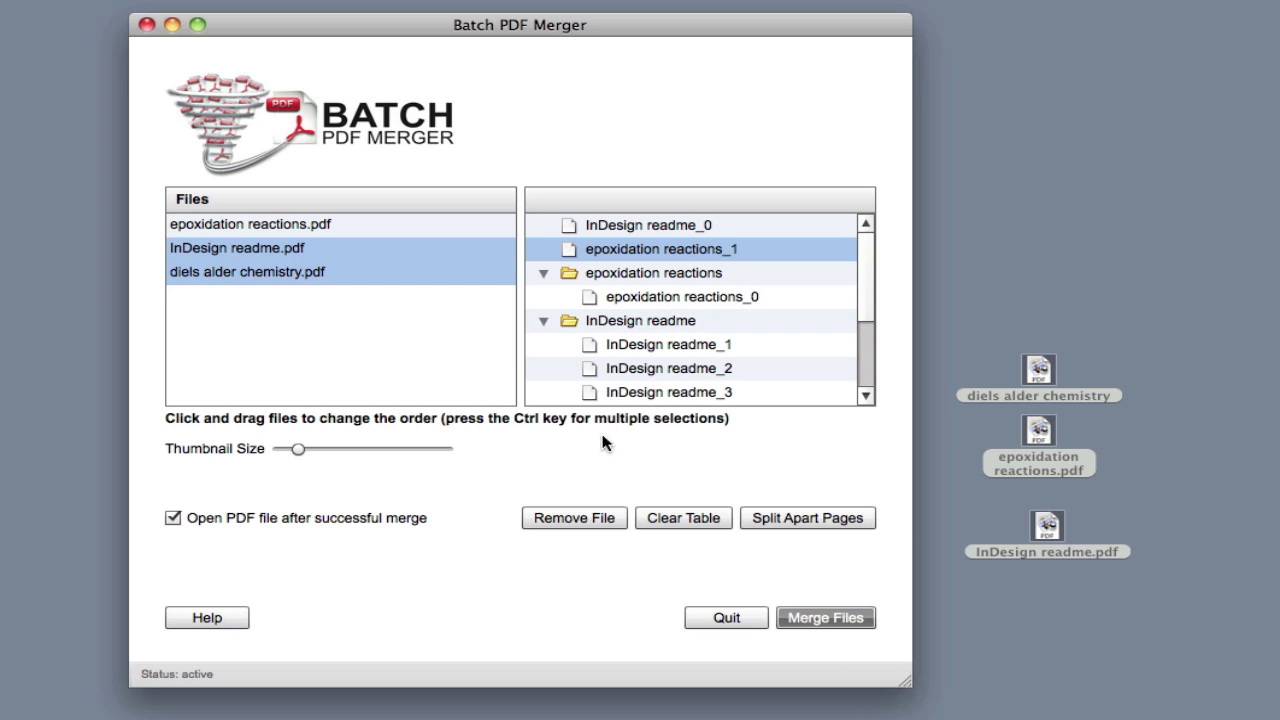
Merge the reordered pages into a PDF named test2 on the Desktop and dismiss the completion message
{"action": "left_click", "coordinate": [814, 614]}
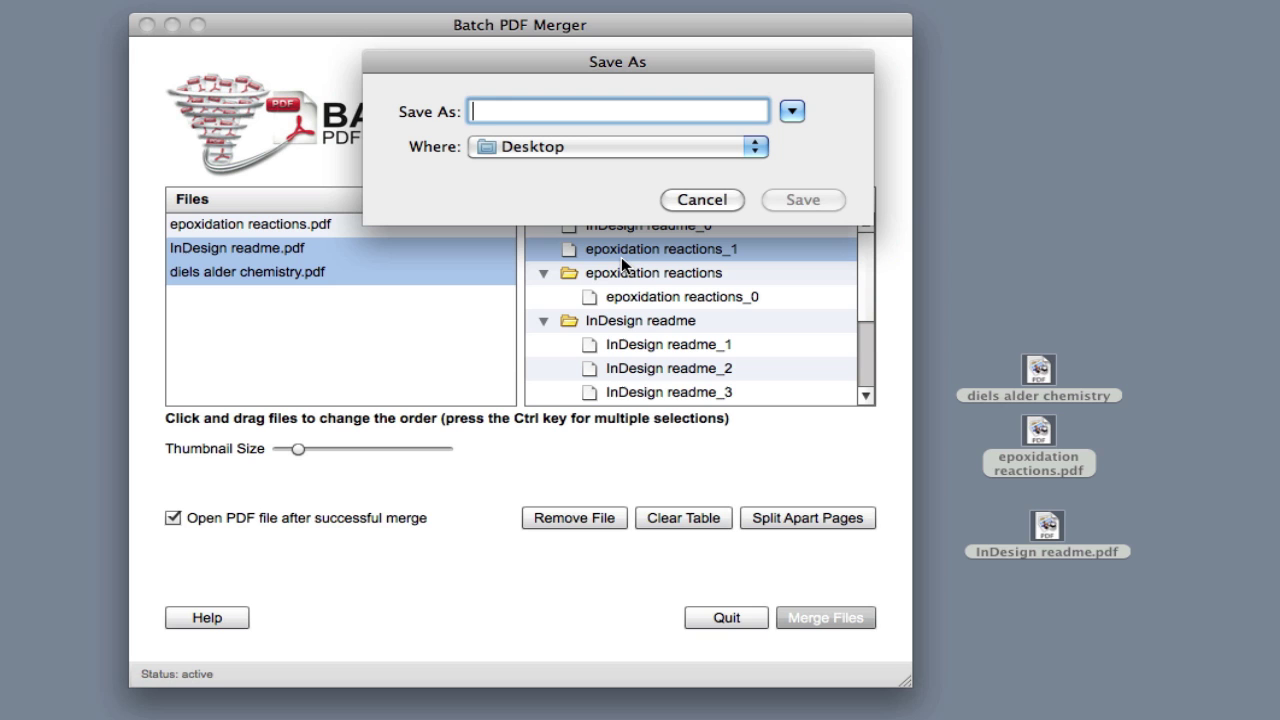
{"action": "type", "text": "test2"}
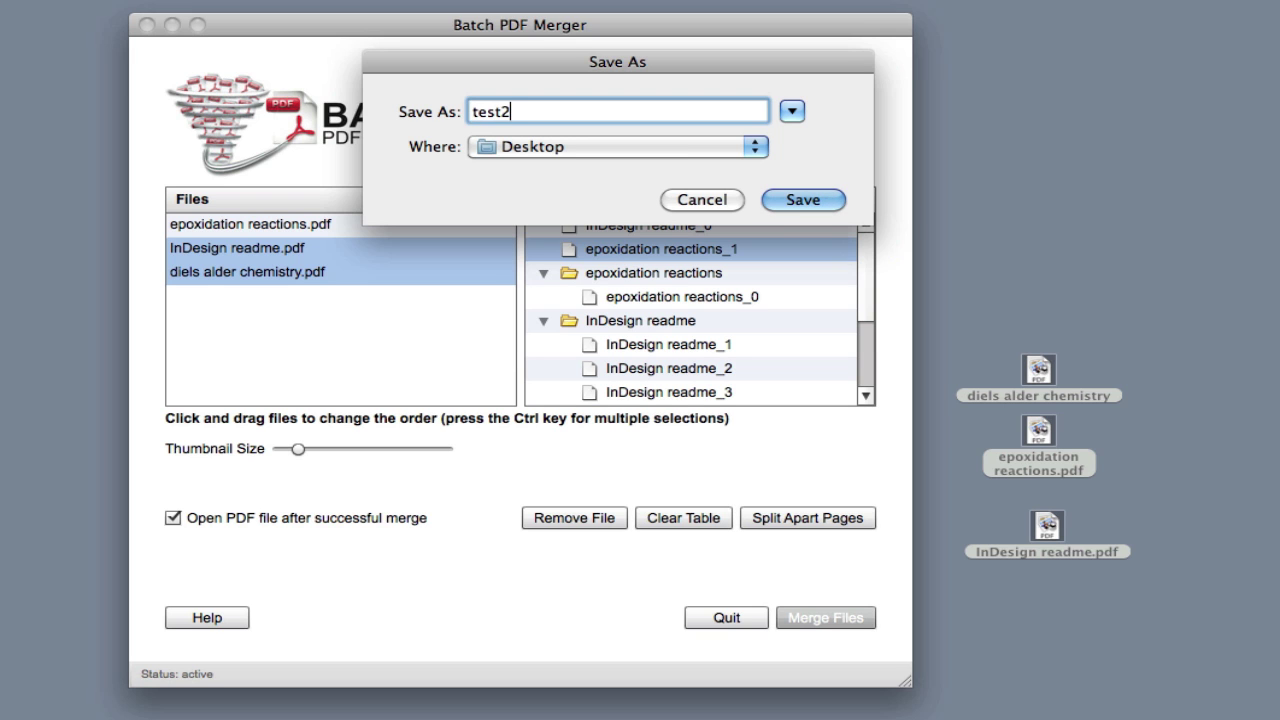
{"action": "left_click", "coordinate": [804, 198]}
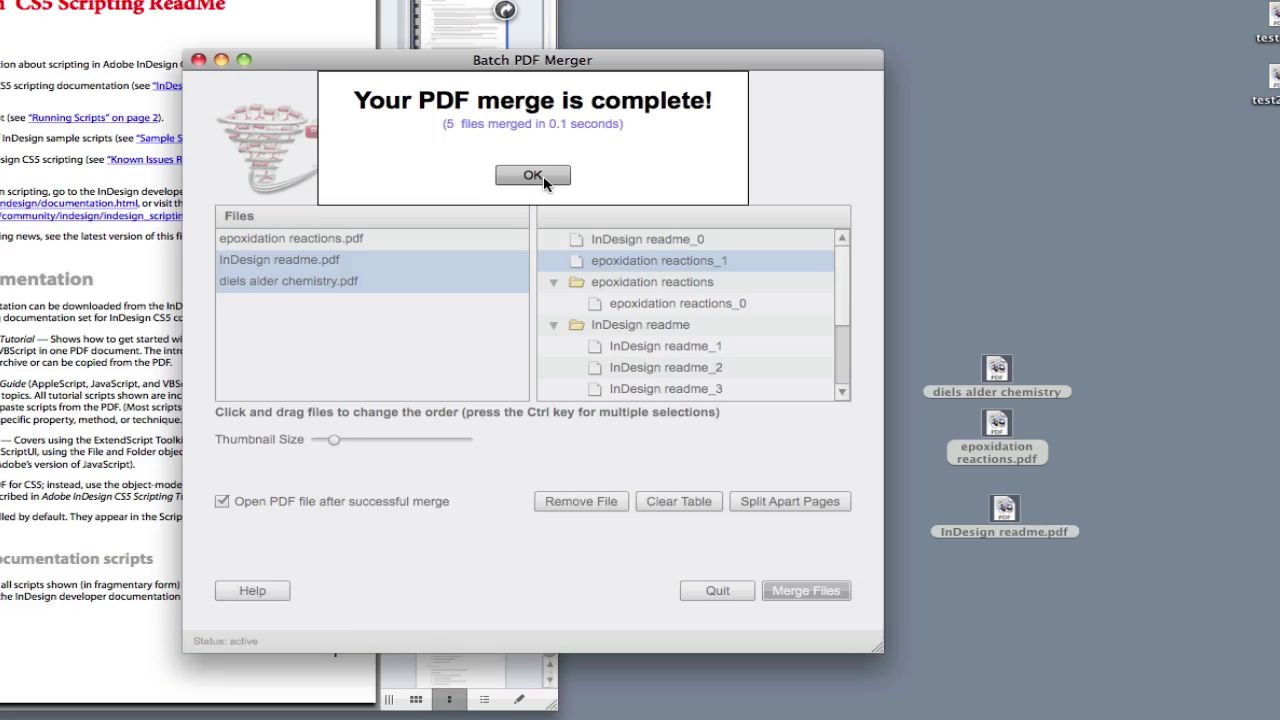
{"action": "left_click", "coordinate": [533, 175]}
Compare the page order in test2.pdf with the page list, scroll through the document, and return to Batch PDF Merger
{"action": "mouse_move", "coordinate": [662, 253]}
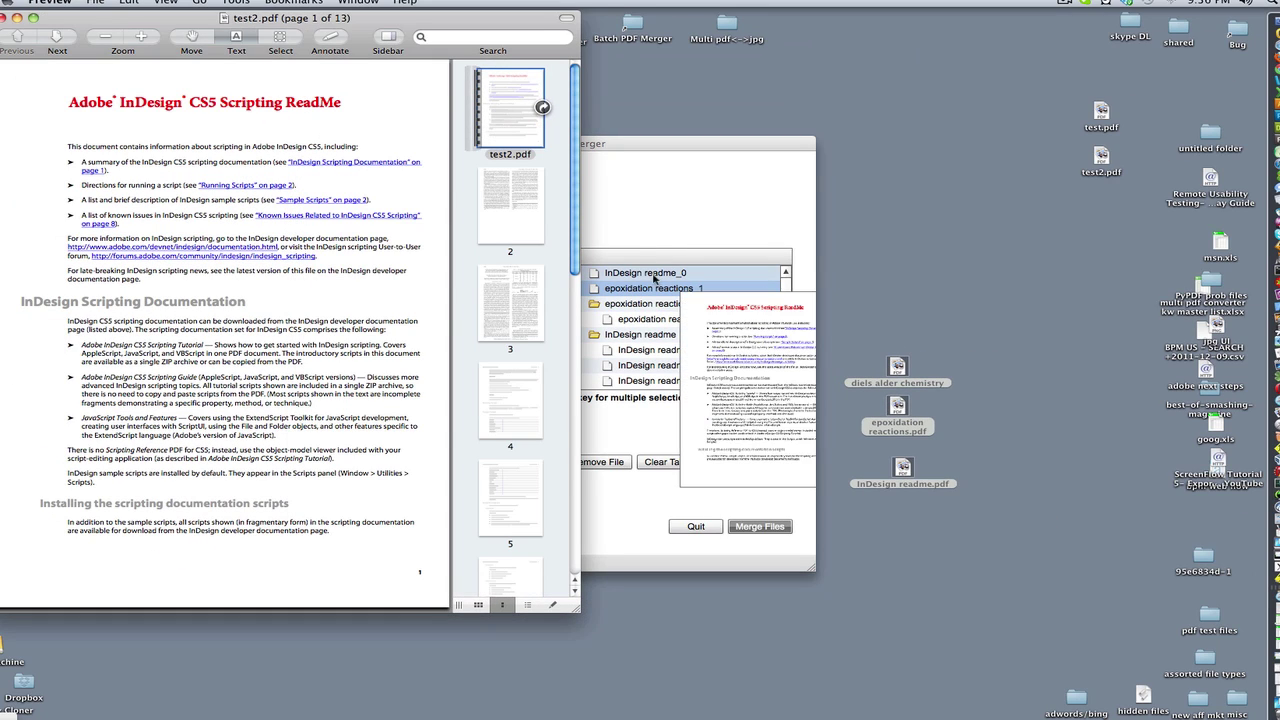
{"action": "mouse_move", "coordinate": [636, 290]}
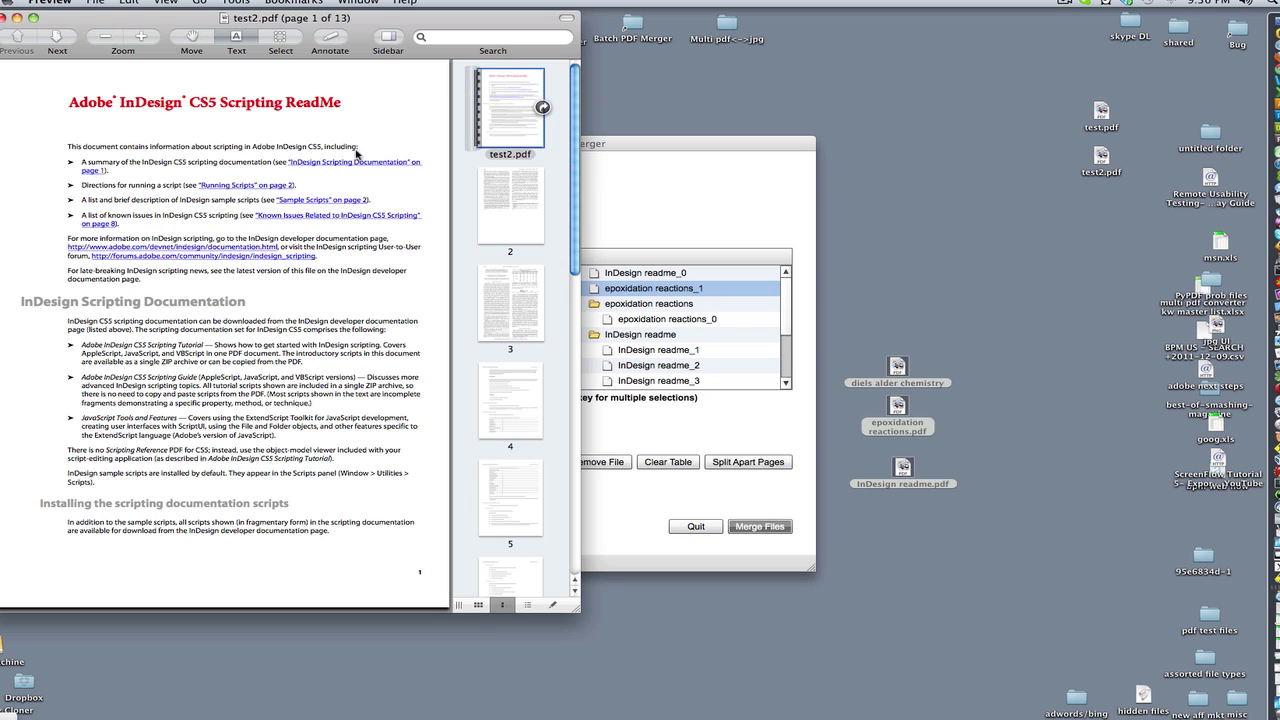
{"action": "scroll", "coordinate": [357, 152], "scroll_direction": "down", "scroll_amount": 20}
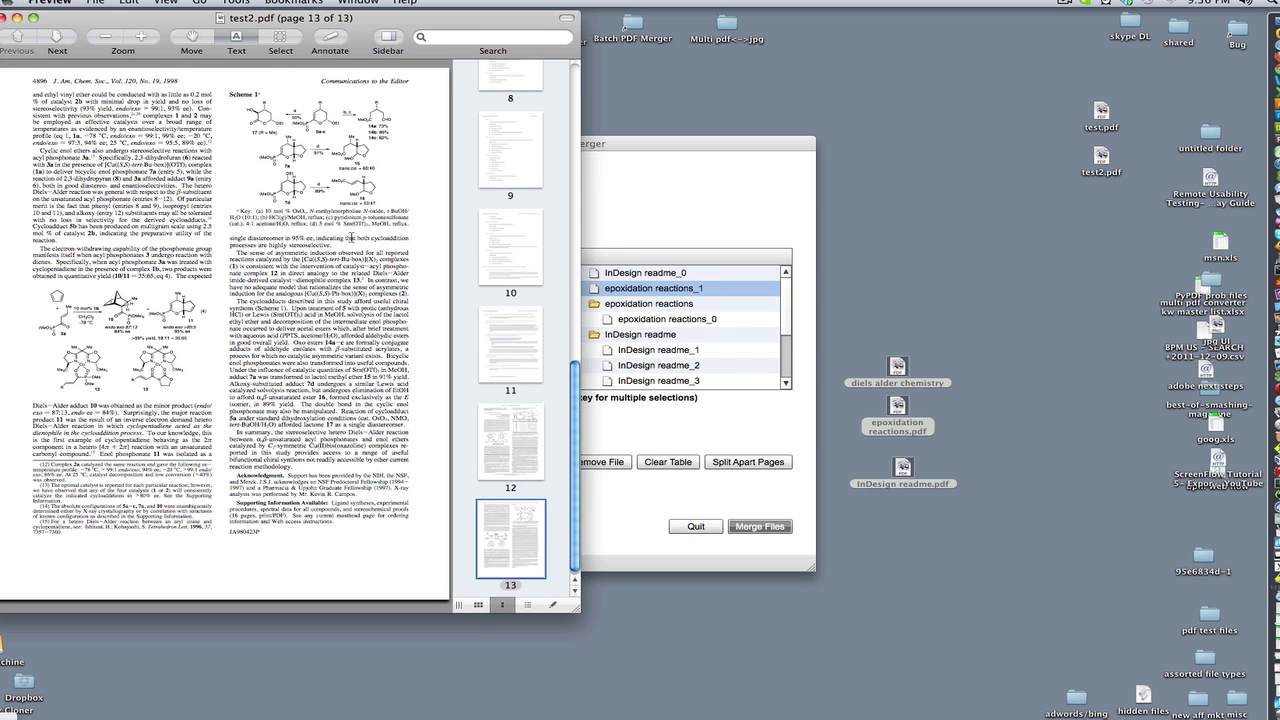
{"action": "left_click", "coordinate": [706, 238]}
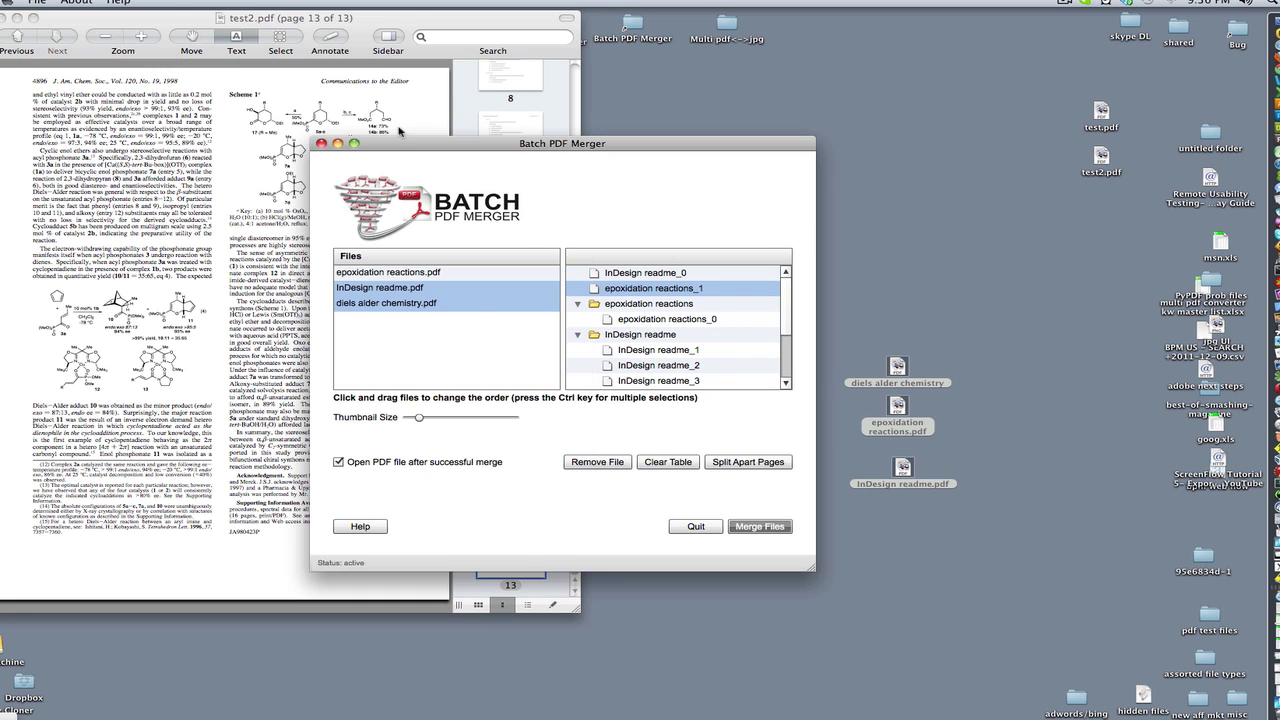
Remove diels alder chemistry.pdf from the file list, and clear all remaining files and pages from the table
{"action": "left_click", "coordinate": [245, 105]}
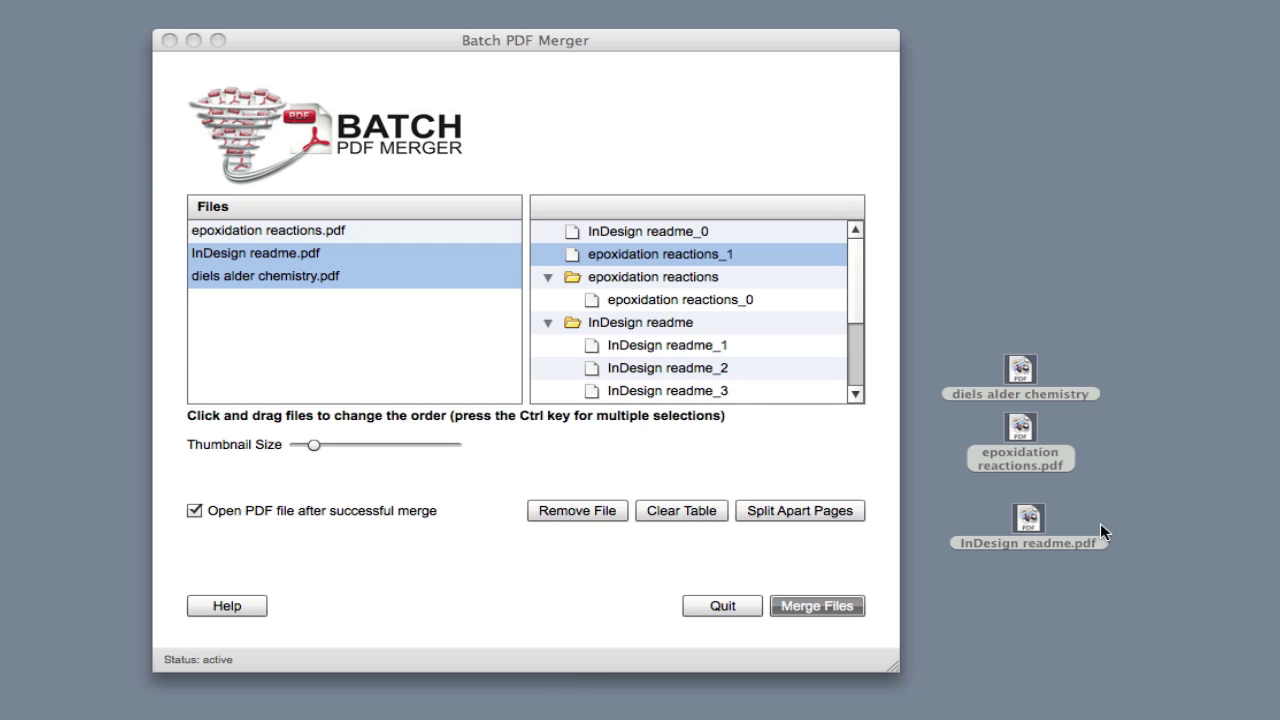
{"action": "mouse_move", "coordinate": [632, 487]}
{"action": "left_click", "coordinate": [287, 325]}
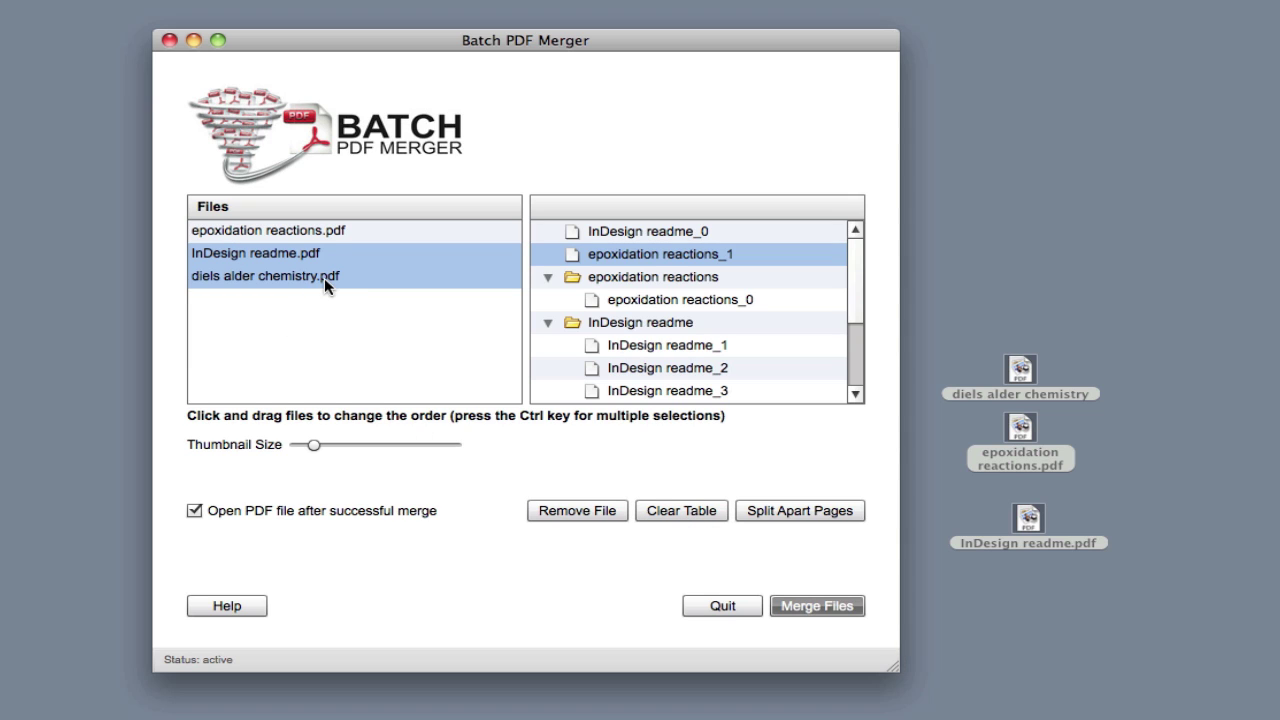
{"action": "left_click", "coordinate": [283, 279]}
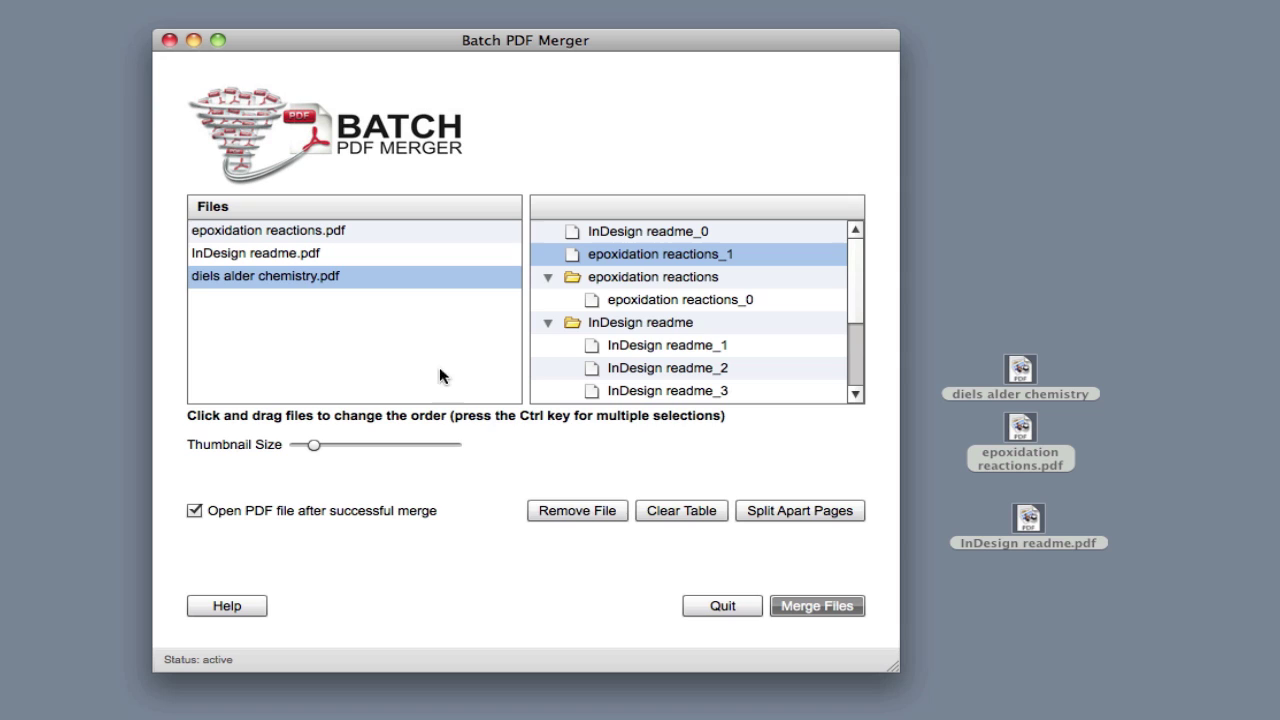
{"action": "left_click", "coordinate": [578, 512]}
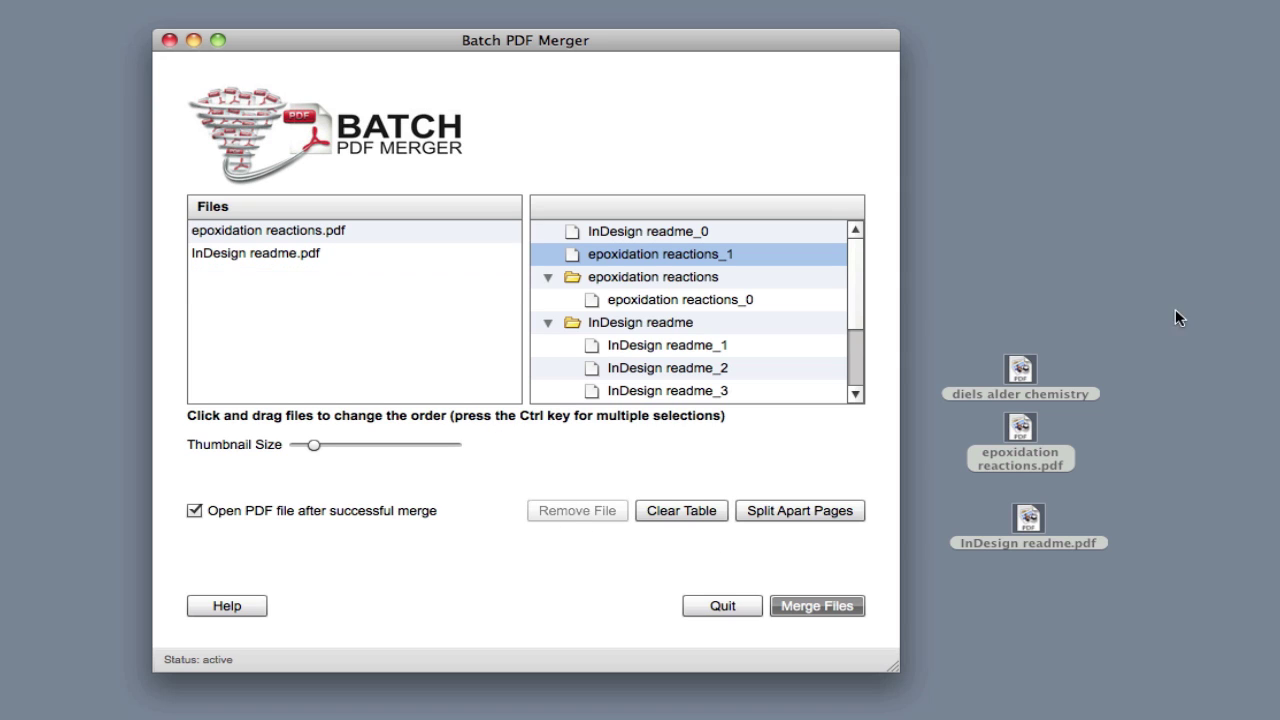
{"action": "key", "text": "super+Tab"}
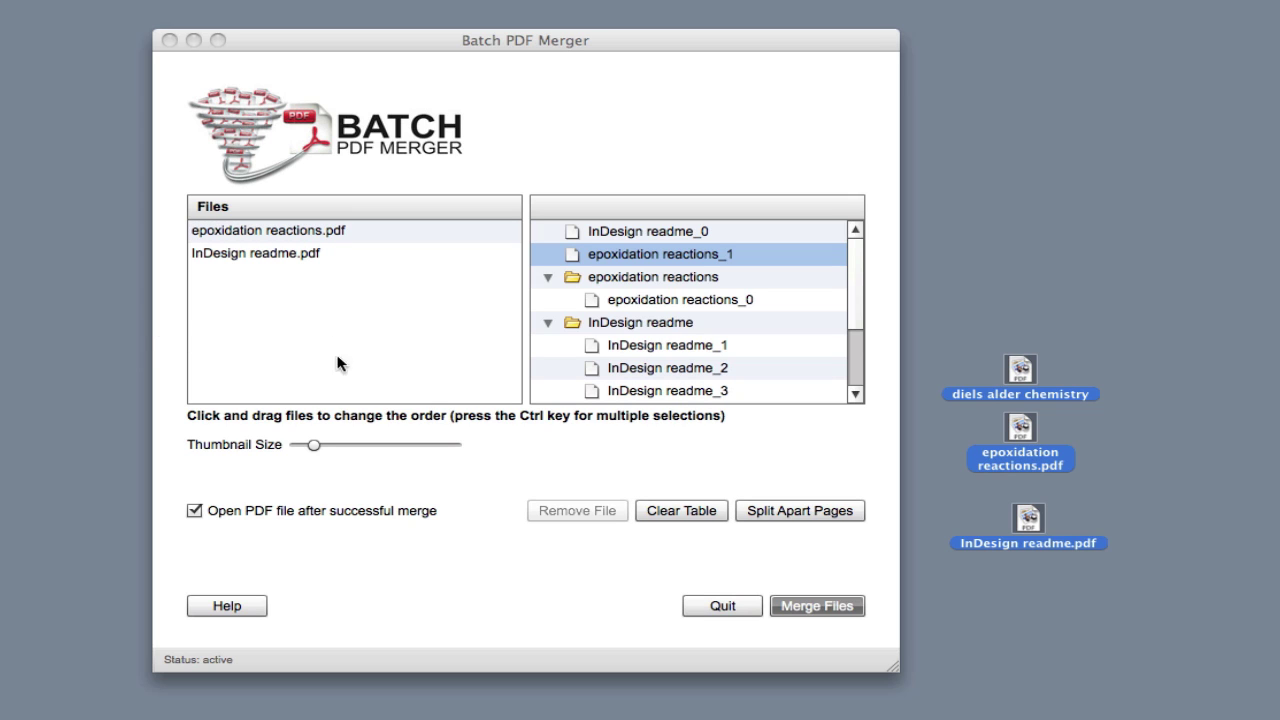
{"action": "left_click", "coordinate": [681, 510]}
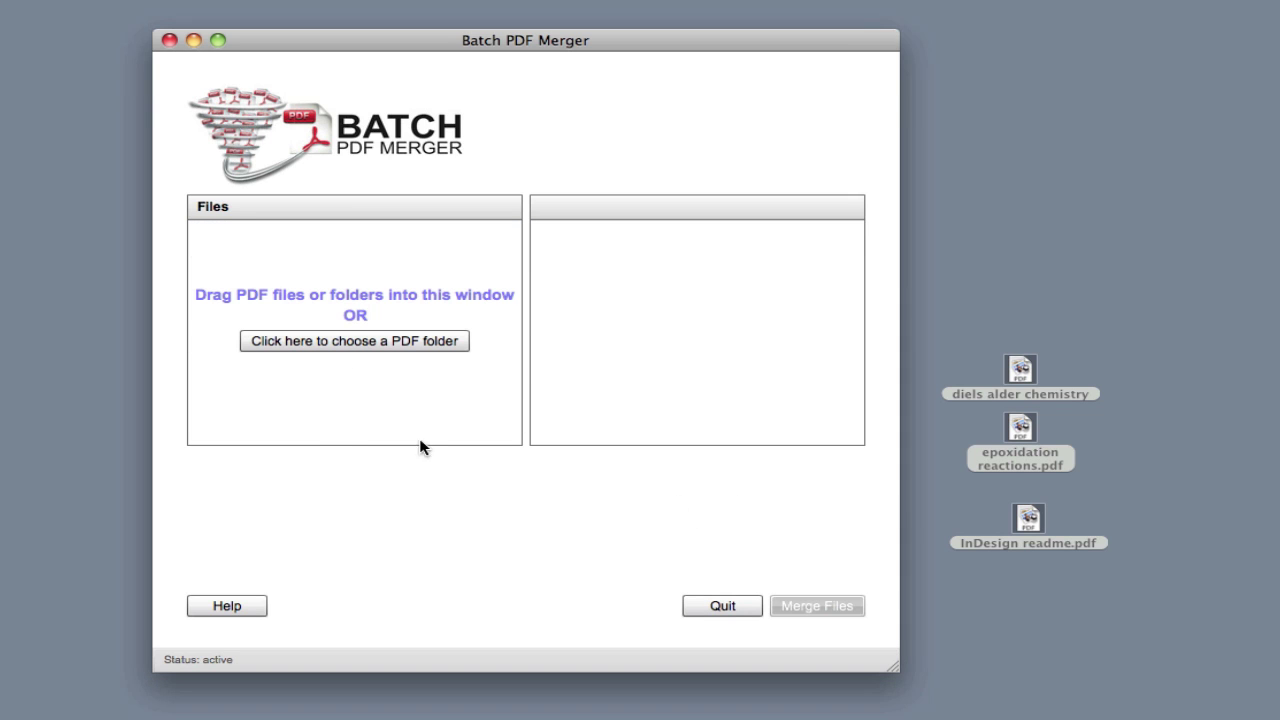
Open the PDF folder chooser to view the available Desktop folders, and cancel it without choosing one
{"action": "left_click", "coordinate": [289, 344]}
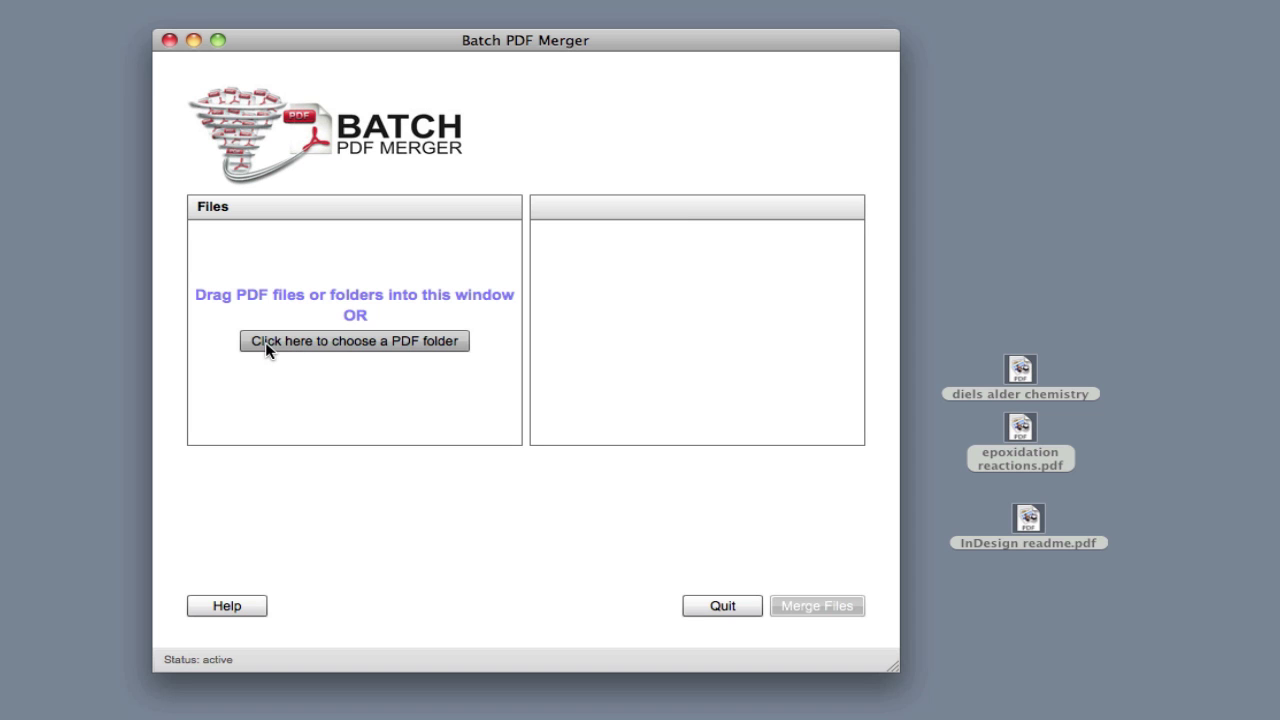
{"action": "left_click", "coordinate": [366, 345]}
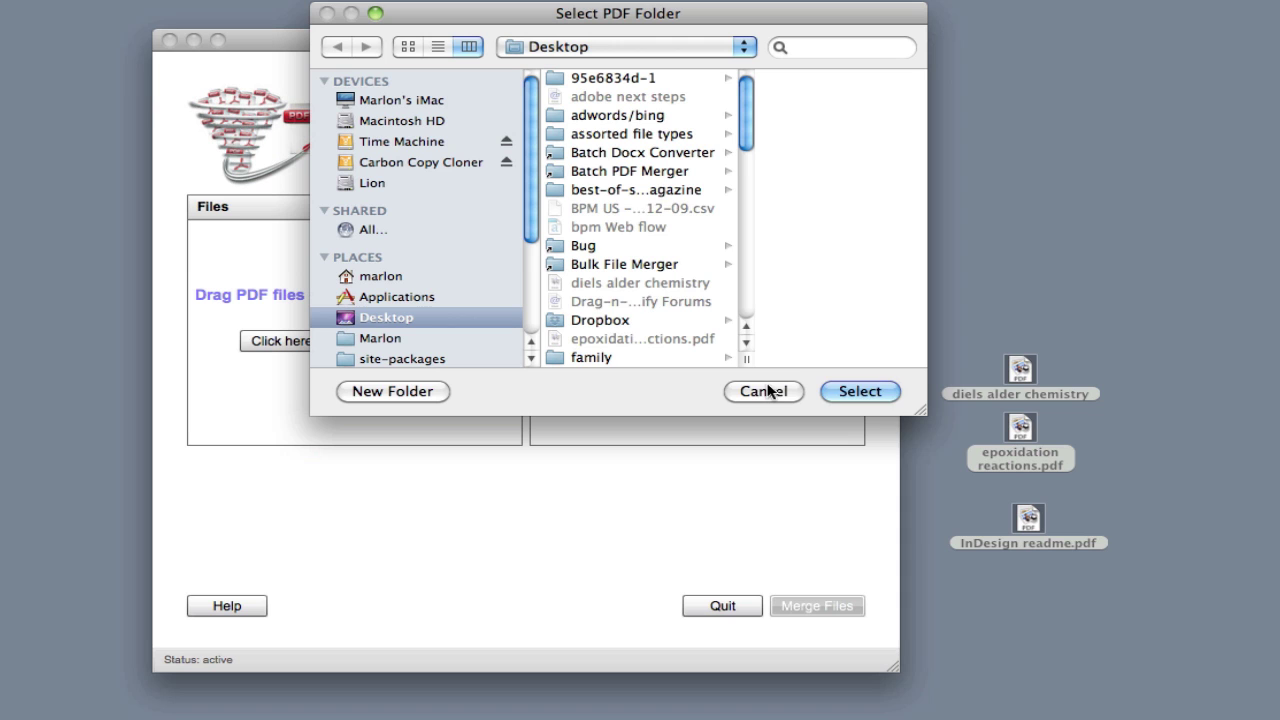
{"action": "left_click", "coordinate": [766, 392]}
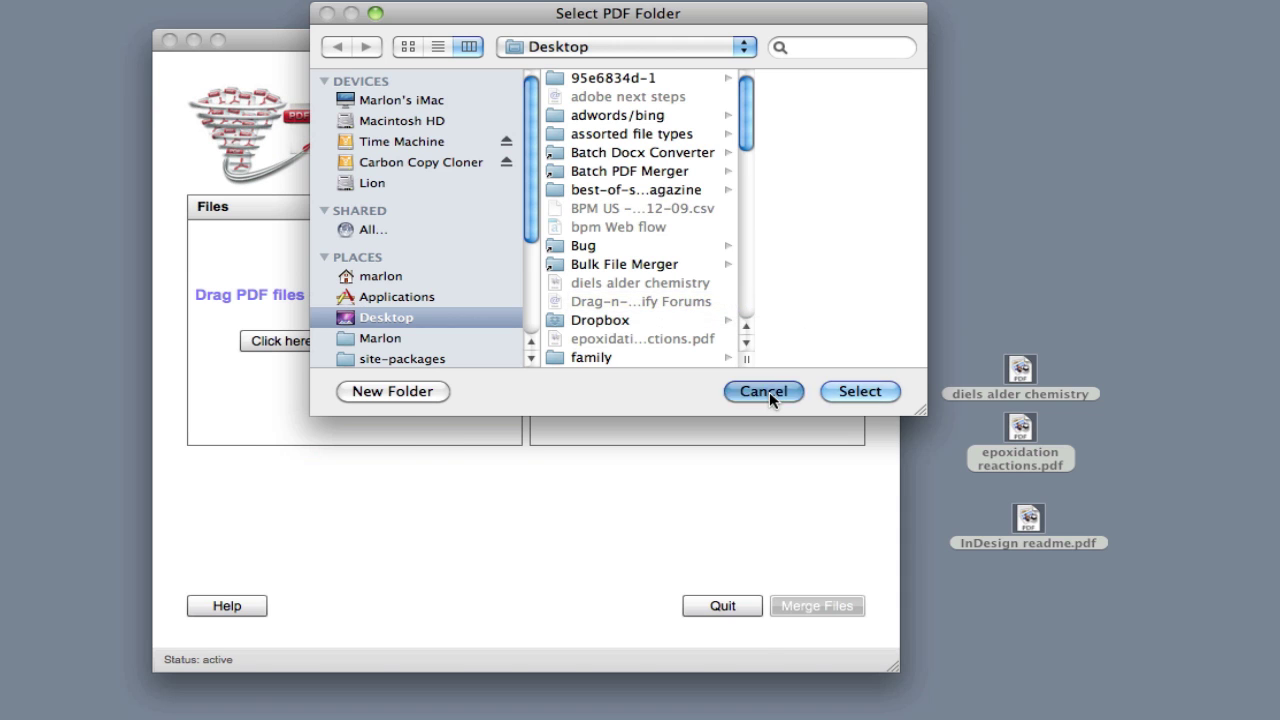